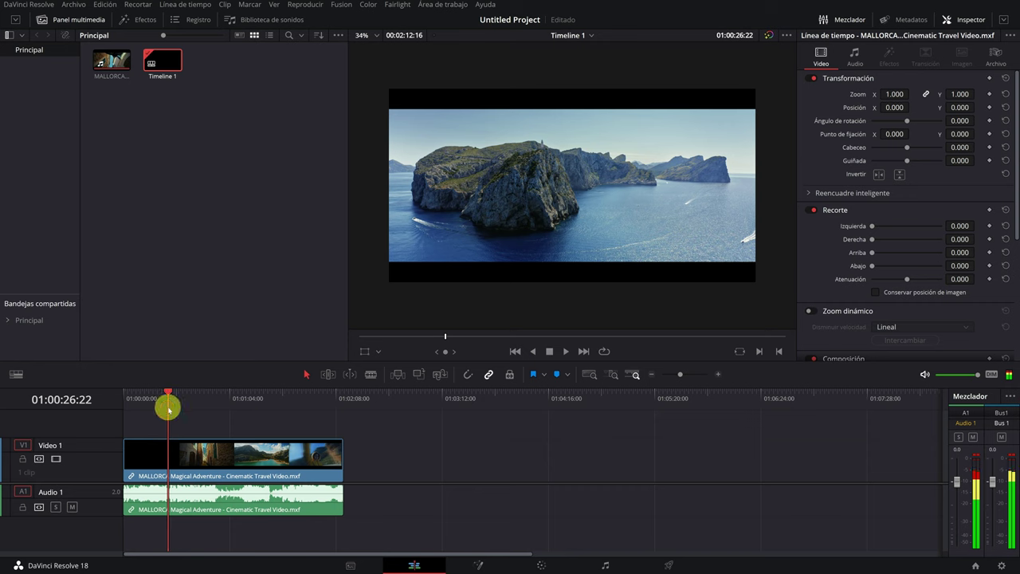
# Step: Select the Mallorca clip on the timeline and switch to the Deliver page
pyautogui.click(226, 476)
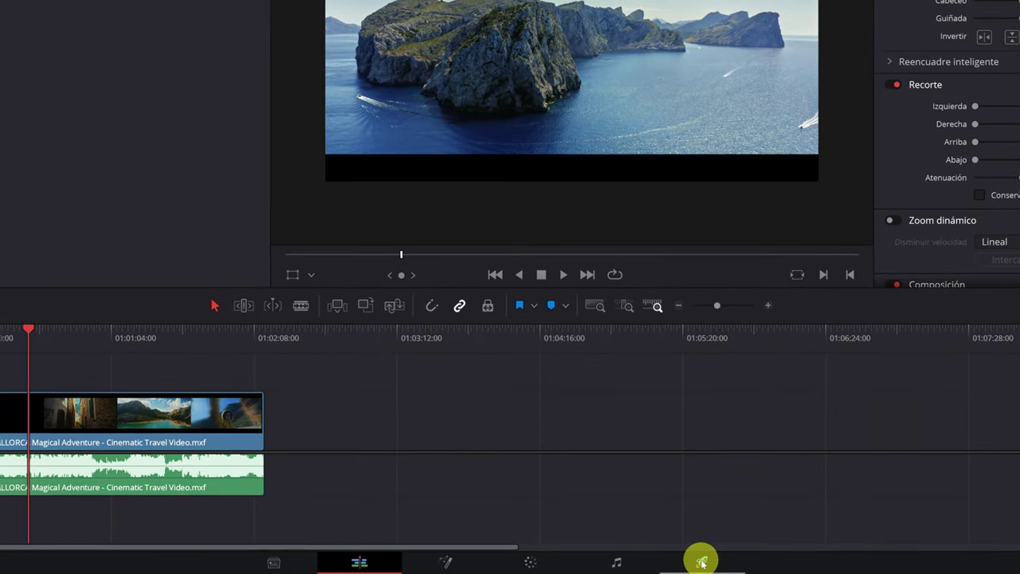
pyautogui.click(702, 563)
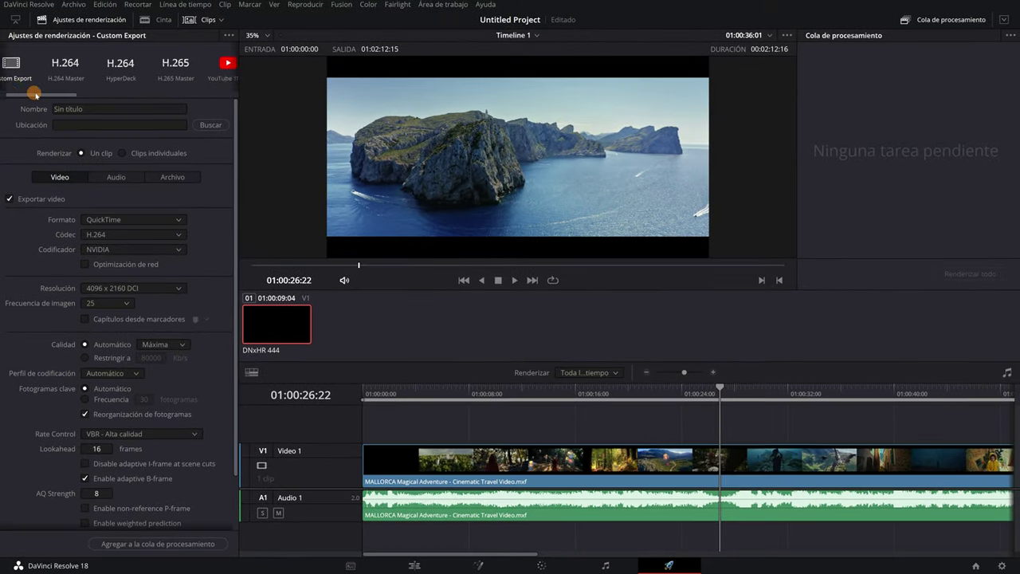
# Step: Scroll the render preset strip and apply the YouTube 1080p preset
pyautogui.moveTo(36, 94); pyautogui.dragTo(61, 94)
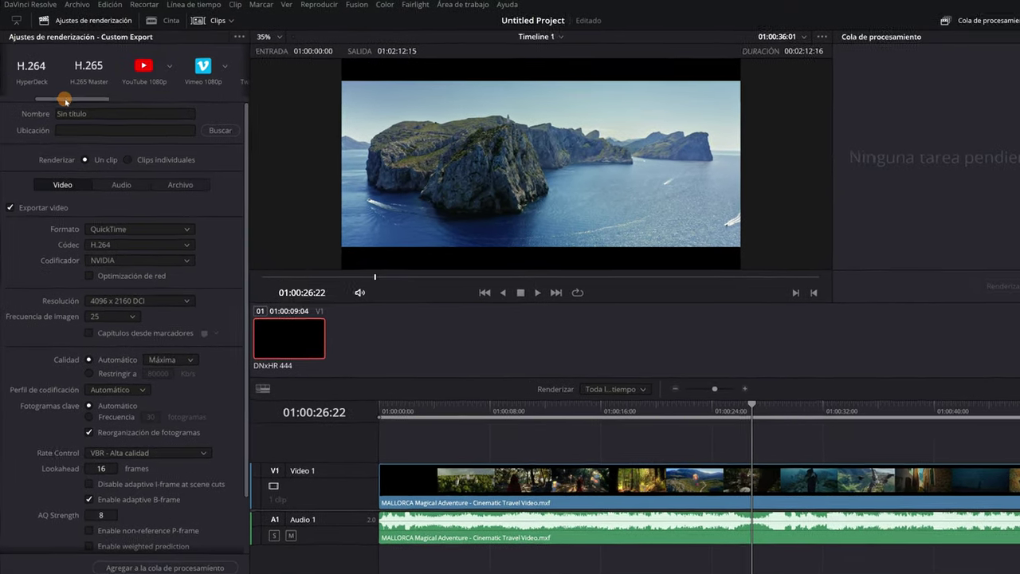
pyautogui.click(185, 84)
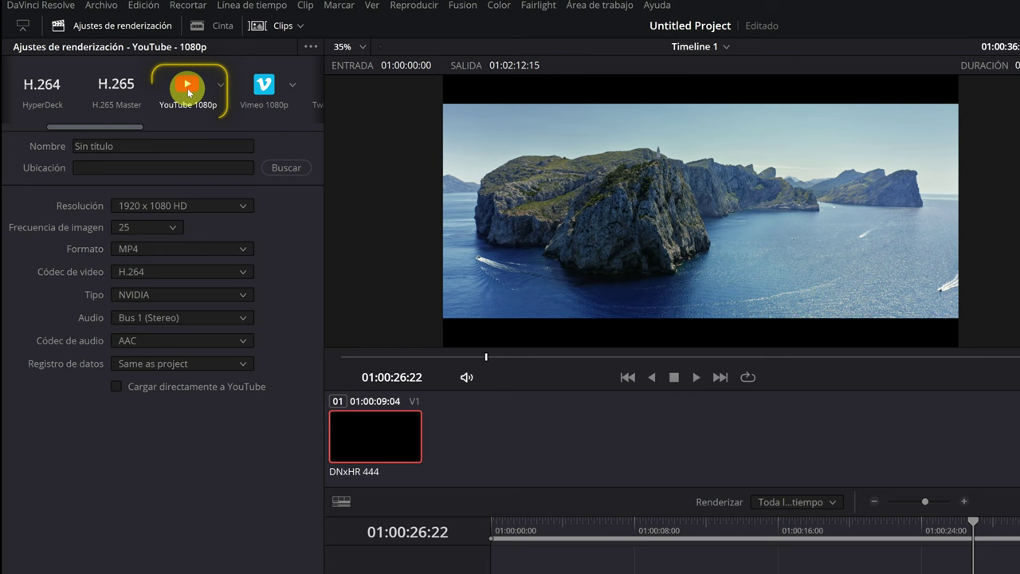
pyautogui.moveTo(95, 127); pyautogui.dragTo(49, 126)
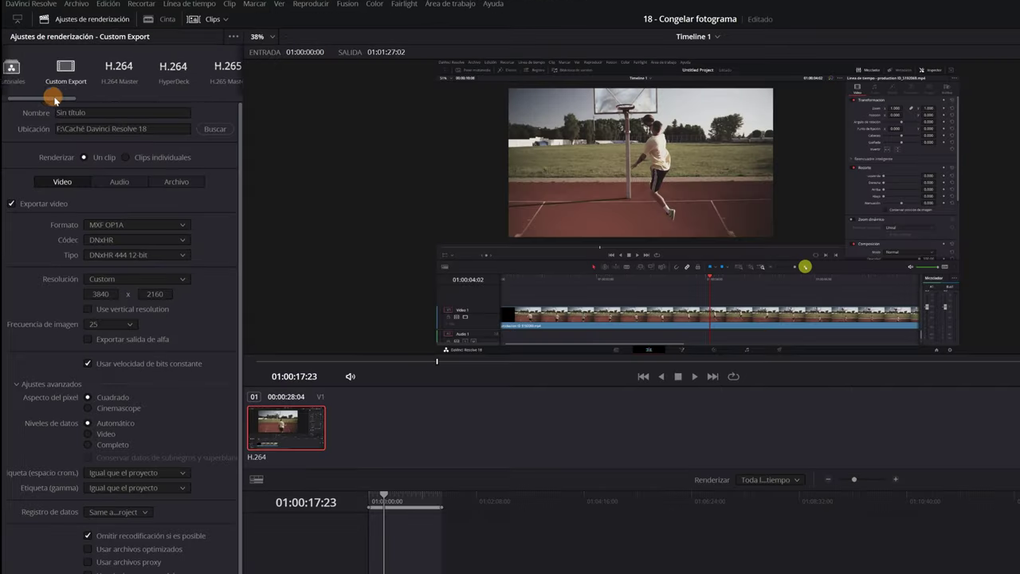
pyautogui.moveTo(54, 99); pyautogui.dragTo(121, 100)
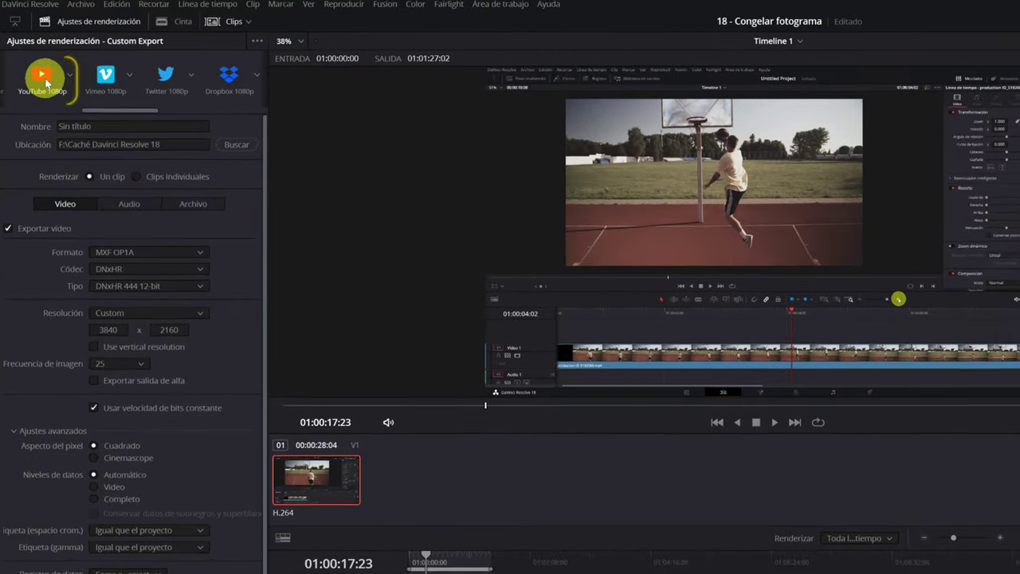
# Step: Load the YouTube 1080p preset from the Render Settings strip for the basketball project
pyautogui.click(44, 76)
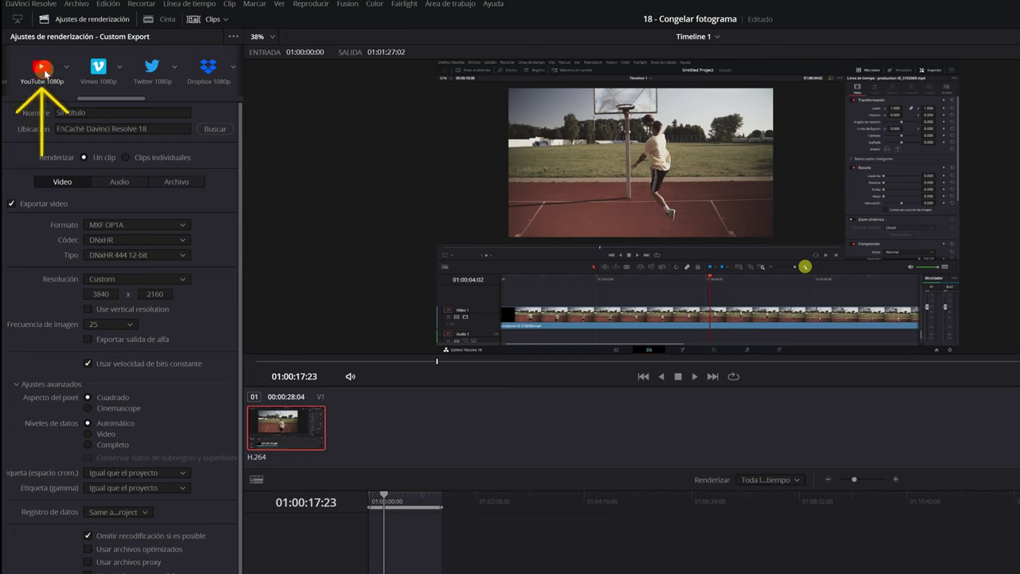
pyautogui.click(43, 70)
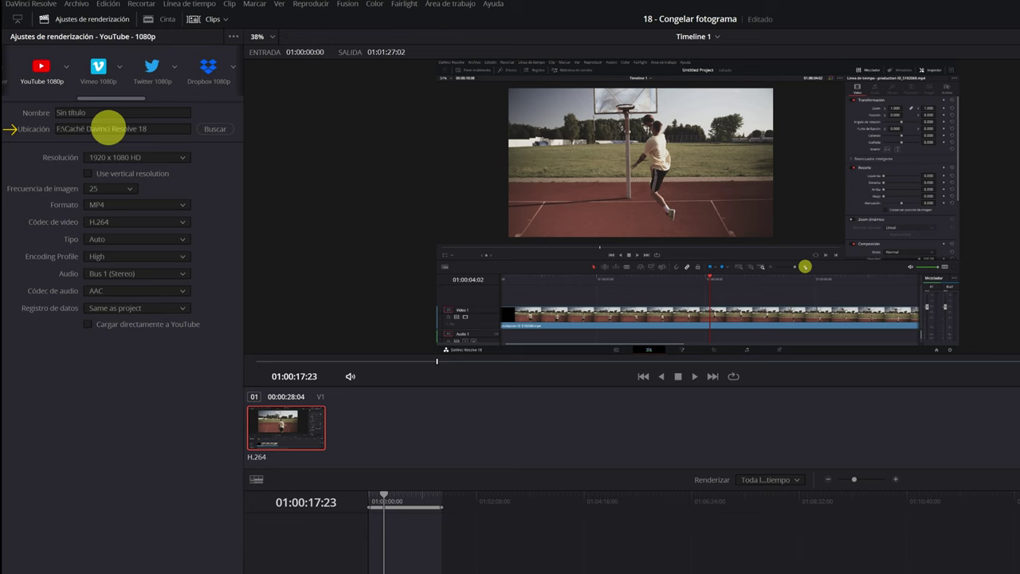
# Step: Set resolution to 3840 x 2160 Ultra HD, encoding type Auto, and profile High 4:4:4
pyautogui.click(183, 157)
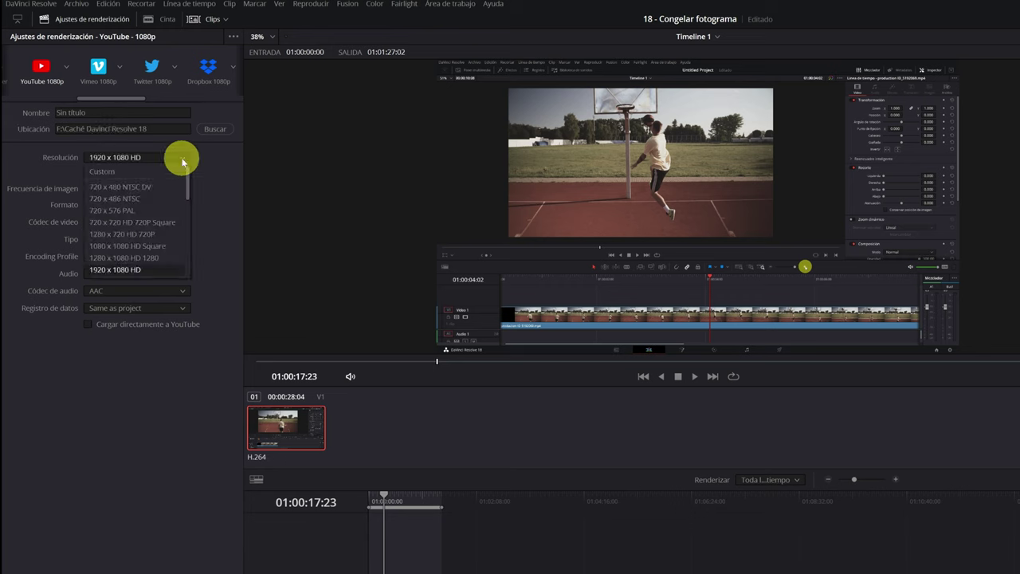
pyautogui.moveTo(188, 183); pyautogui.dragTo(186, 209)
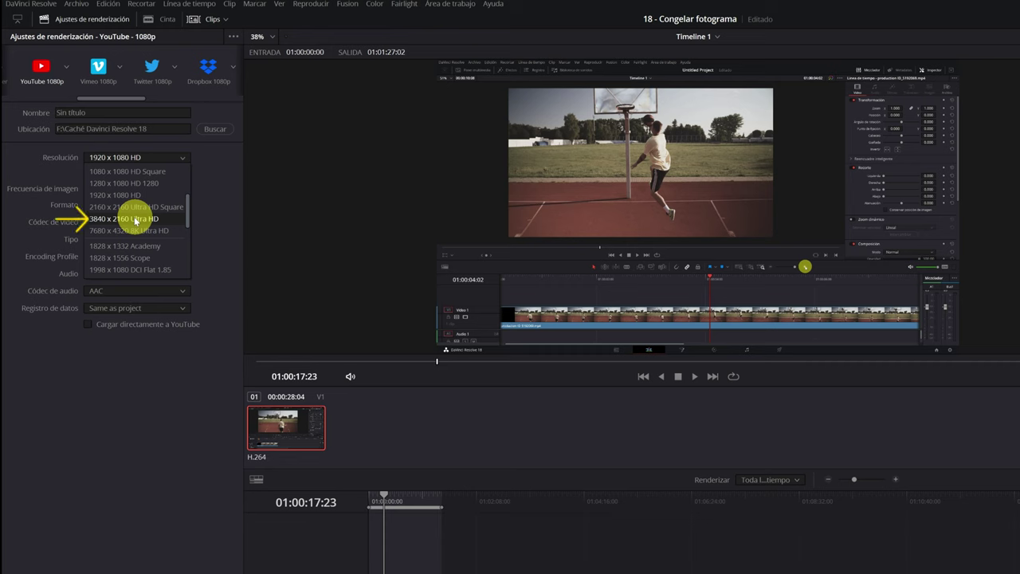
pyautogui.click(136, 221)
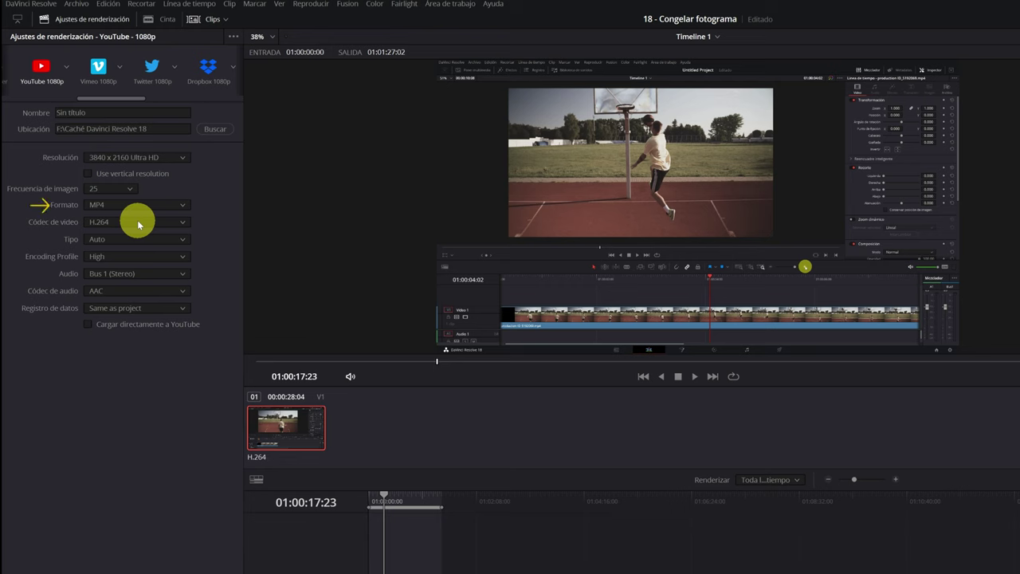
pyautogui.click(144, 244)
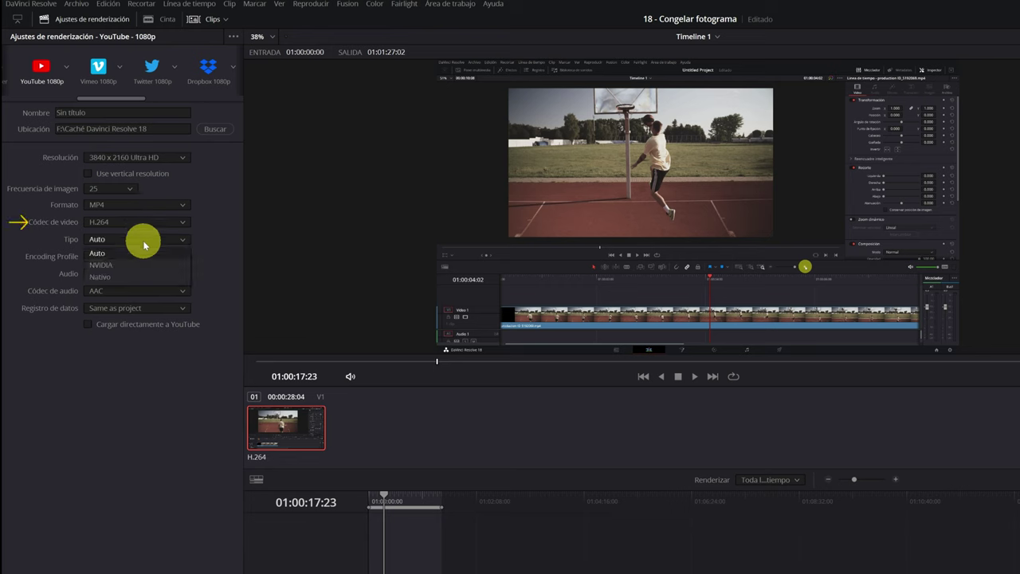
pyautogui.click(144, 251)
pyautogui.click(137, 256)
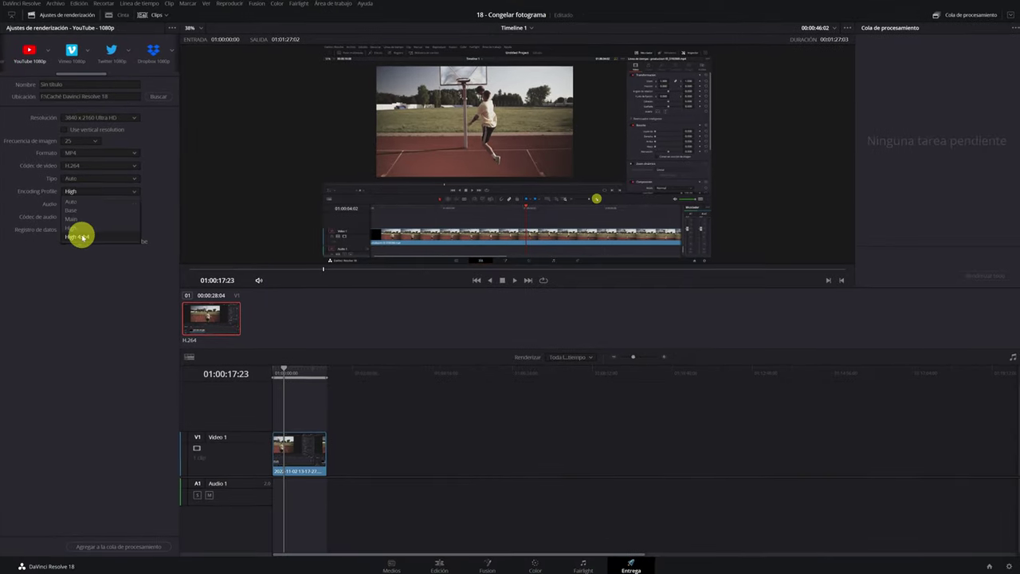
pyautogui.click(89, 254)
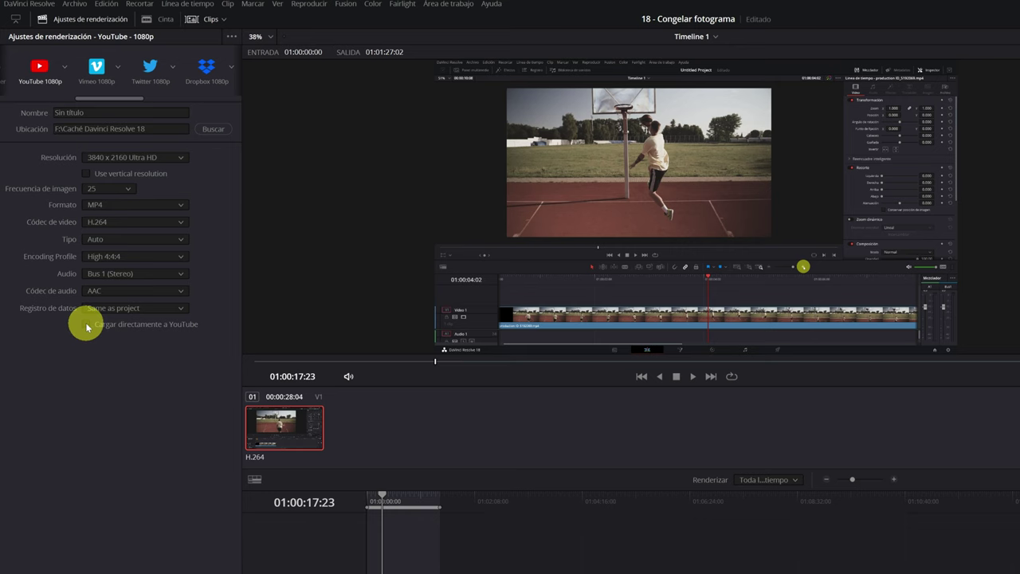
# Step: Tick Cargar directamente a YouTube, review the Internet Accounts preferences, then cancel them
pyautogui.click(87, 324)
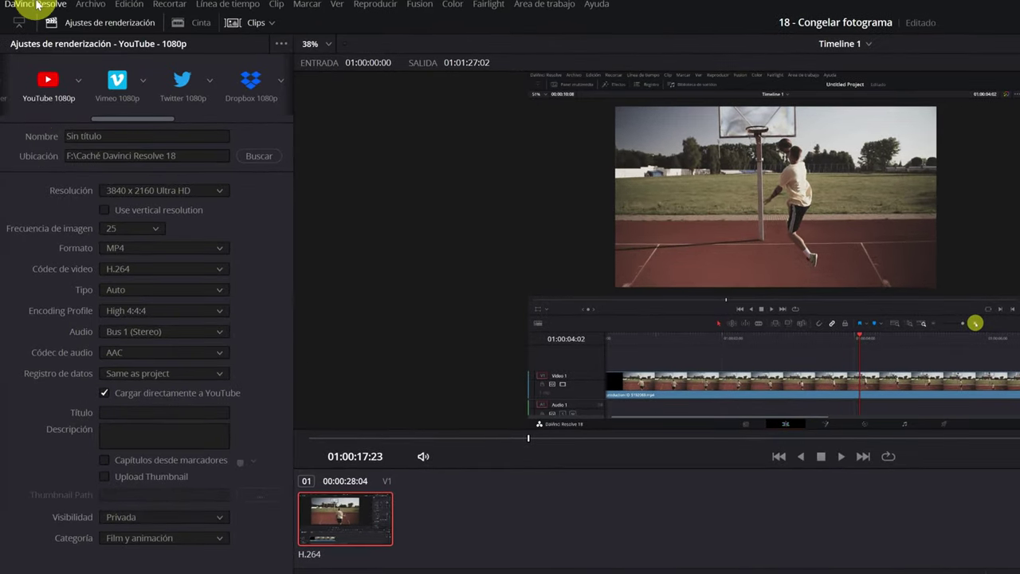
pyautogui.click(34, 5)
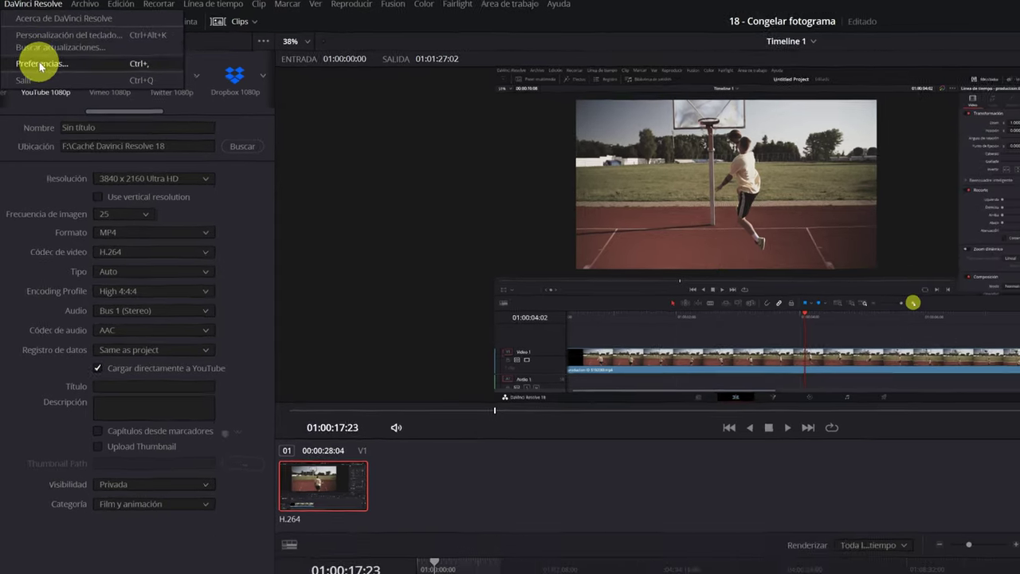
pyautogui.click(43, 69)
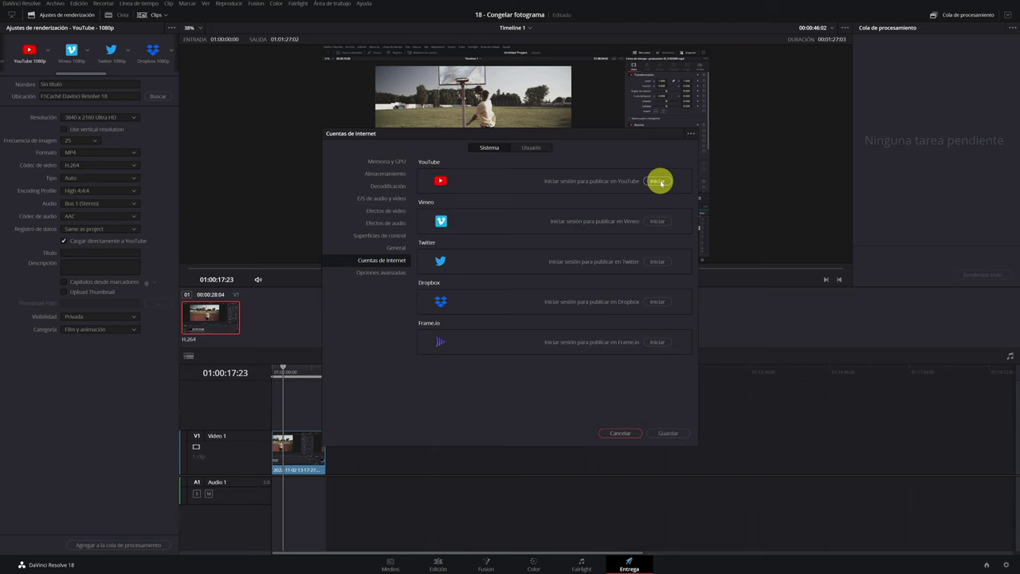
pyautogui.click(620, 433)
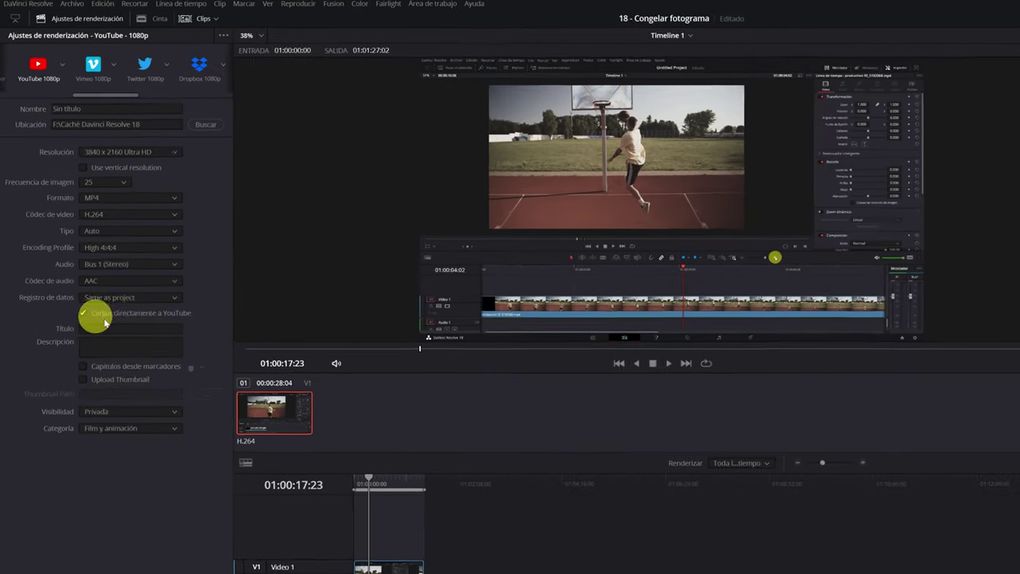
# Step: Enter the title 'davinci resolve tutorial video' and a placeholder description
pyautogui.click(115, 340)
pyautogui.write('vinci resolve tutorial video')
pyautogui.click(142, 355)
pyautogui.write('ghdfaghadfjgadfs')
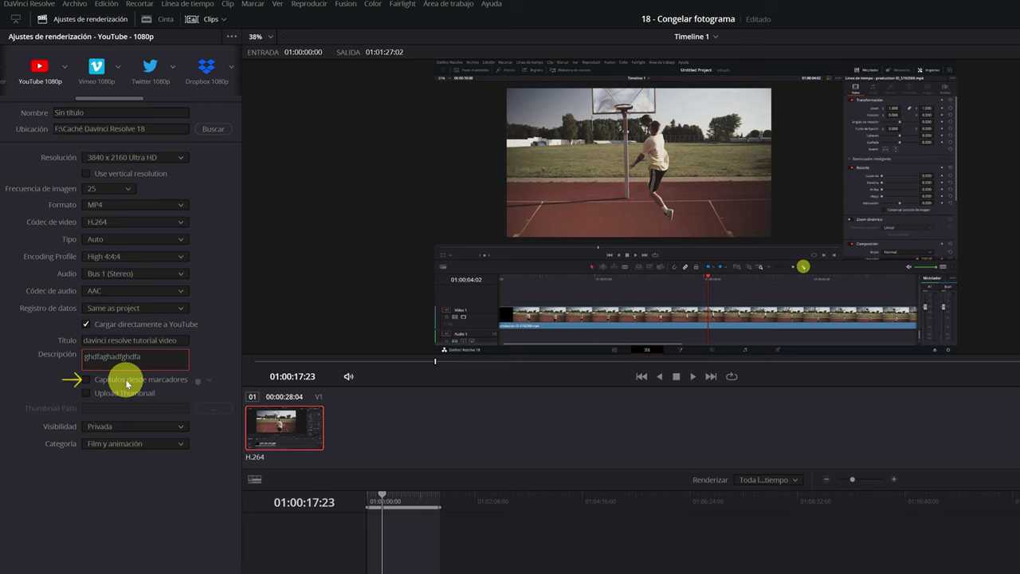
# Step: Enable thumbnail upload, keeping Privada visibility and the Film y animación category
pyautogui.click(86, 393)
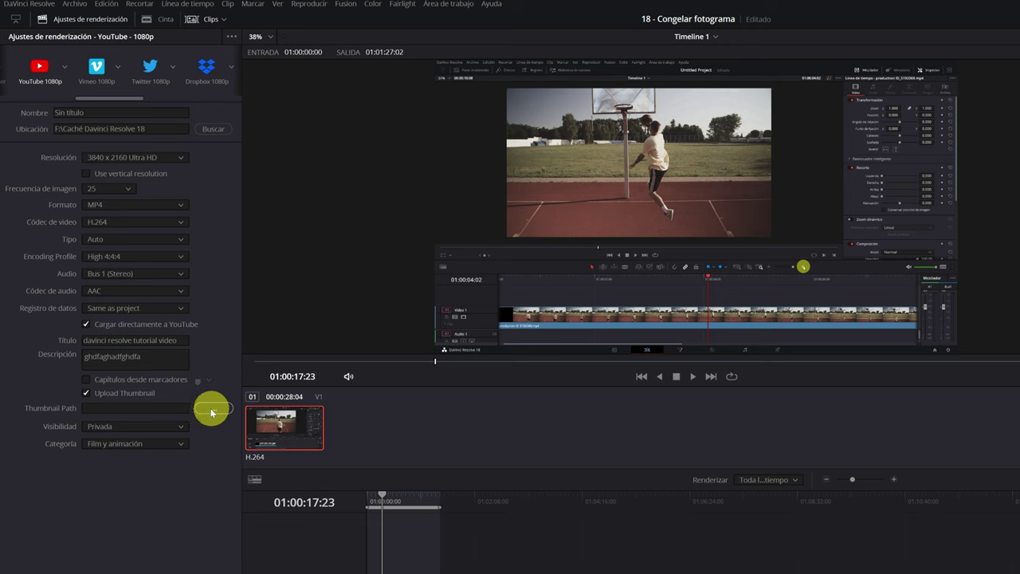
pyautogui.click(181, 429)
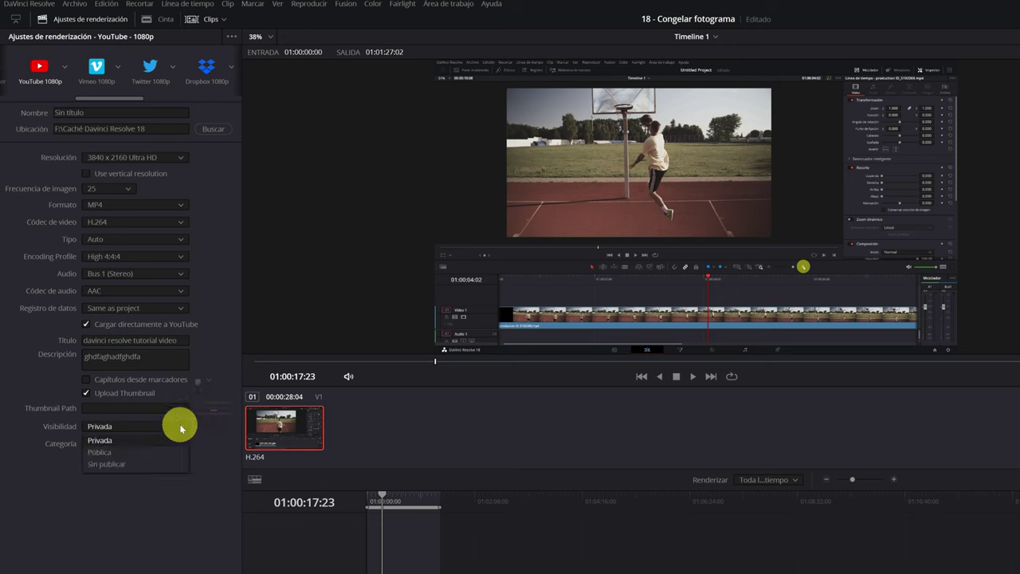
pyautogui.click(180, 431)
pyautogui.click(181, 445)
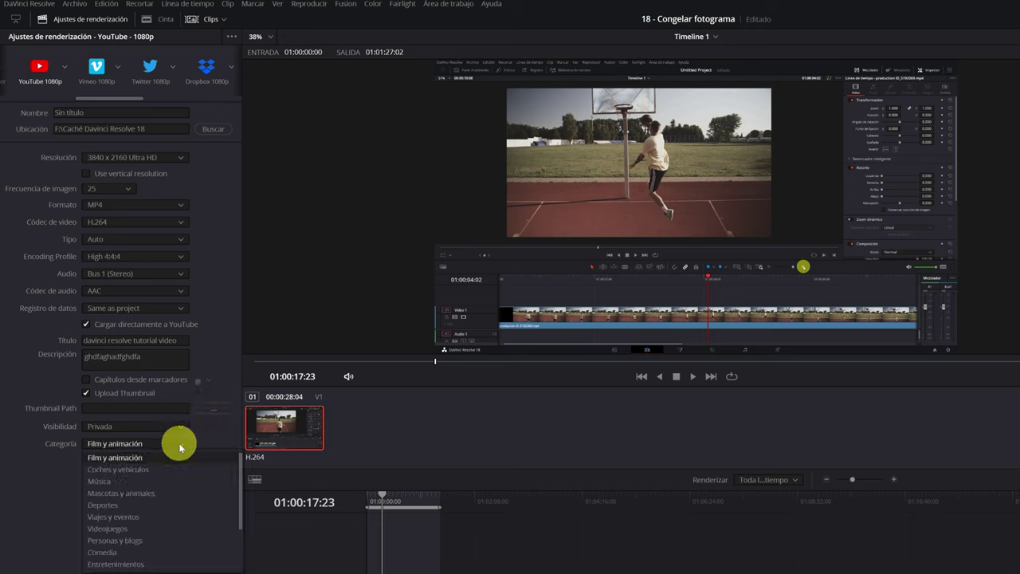
pyautogui.click(183, 454)
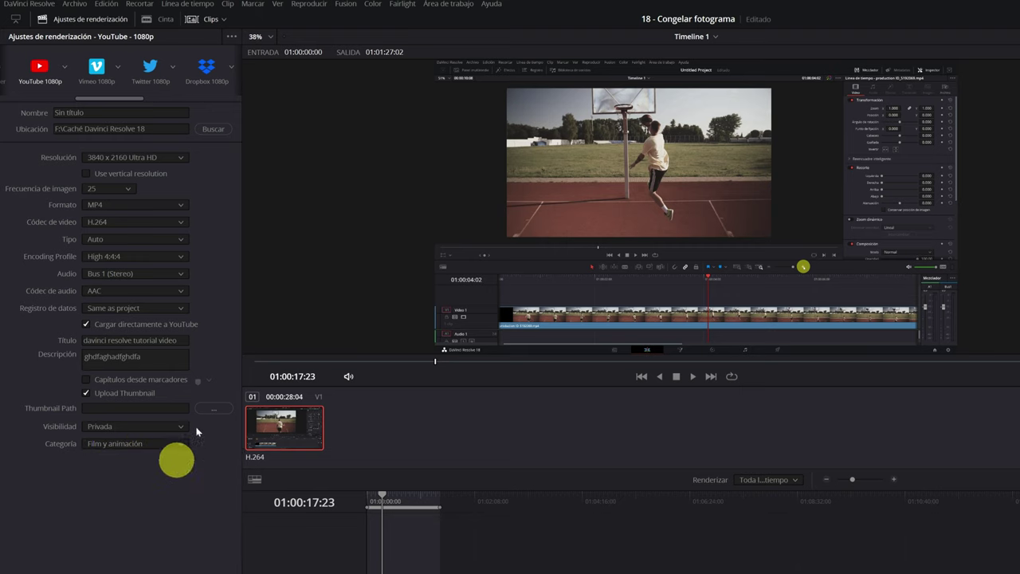
pyautogui.click(30, 407)
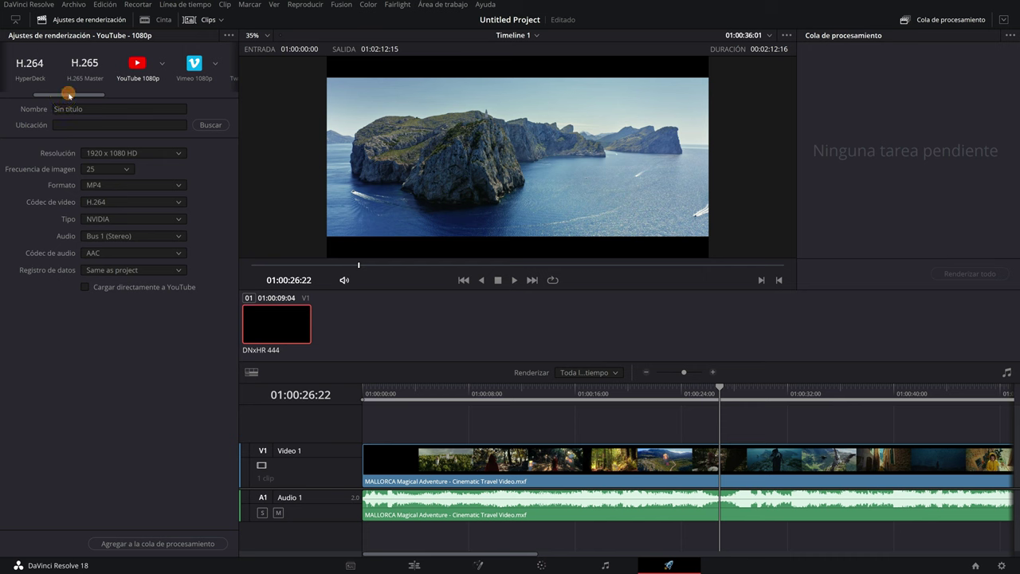
# Step: Switch to the Custom Export preset and name the render file 'youtube'
pyautogui.moveTo(68, 95); pyautogui.dragTo(34, 94)
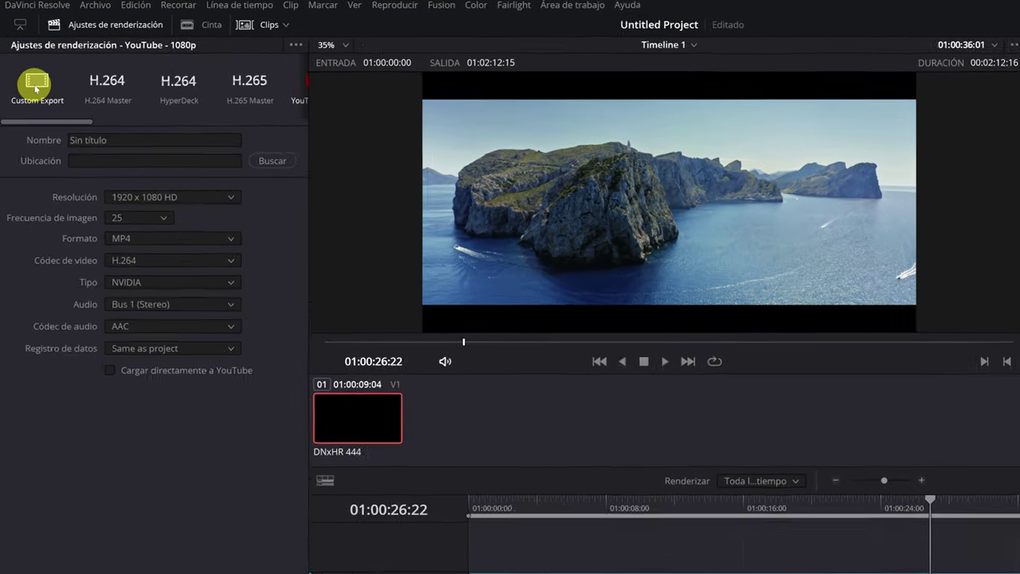
pyautogui.click(26, 70)
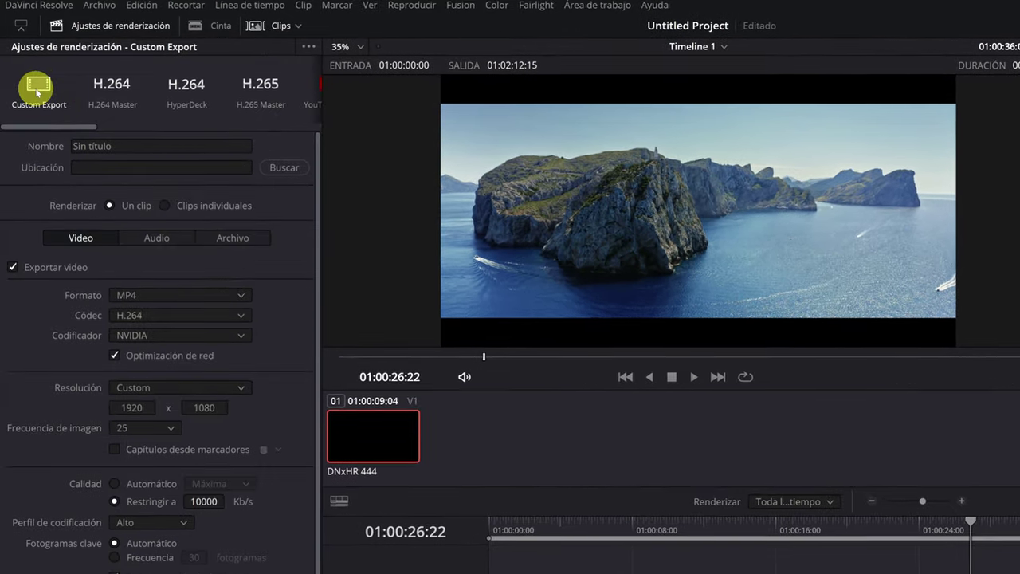
pyautogui.doubleClick(119, 146)
pyautogui.tripleClick(122, 145)
pyautogui.write('youtube')
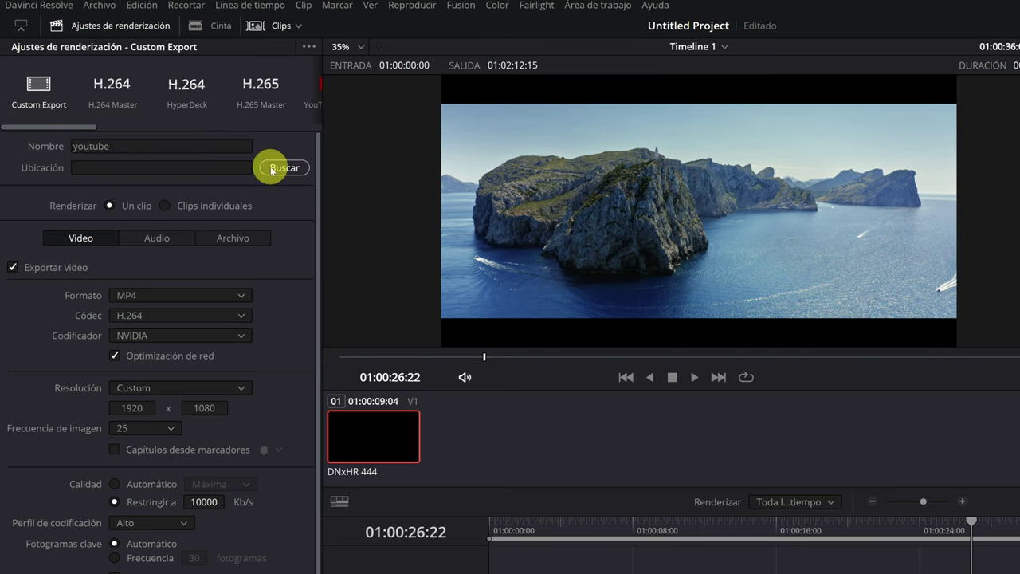
# Step: Set the Desktop (Escritorio) as the render save location
pyautogui.click(271, 167)
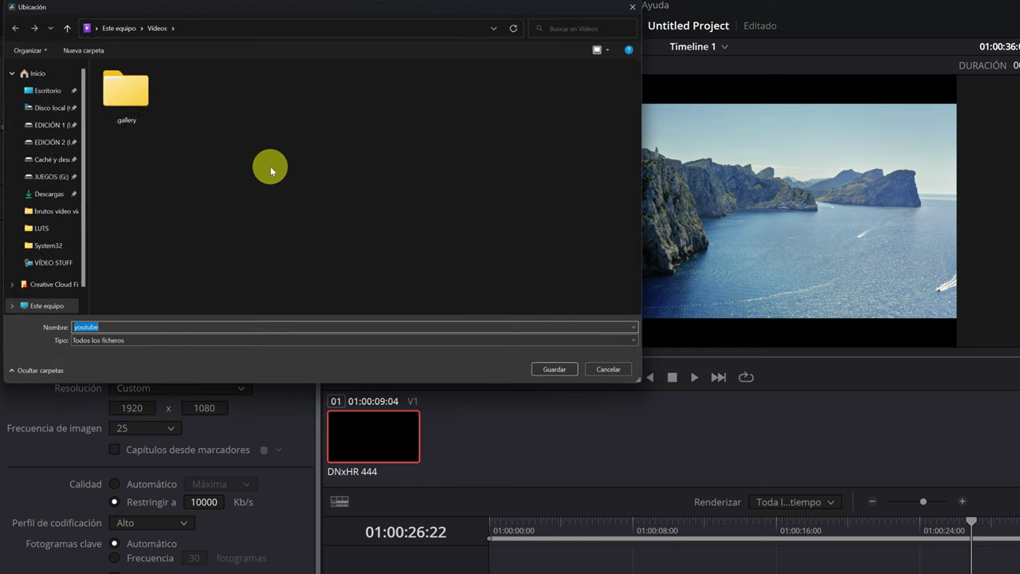
pyautogui.click(28, 92)
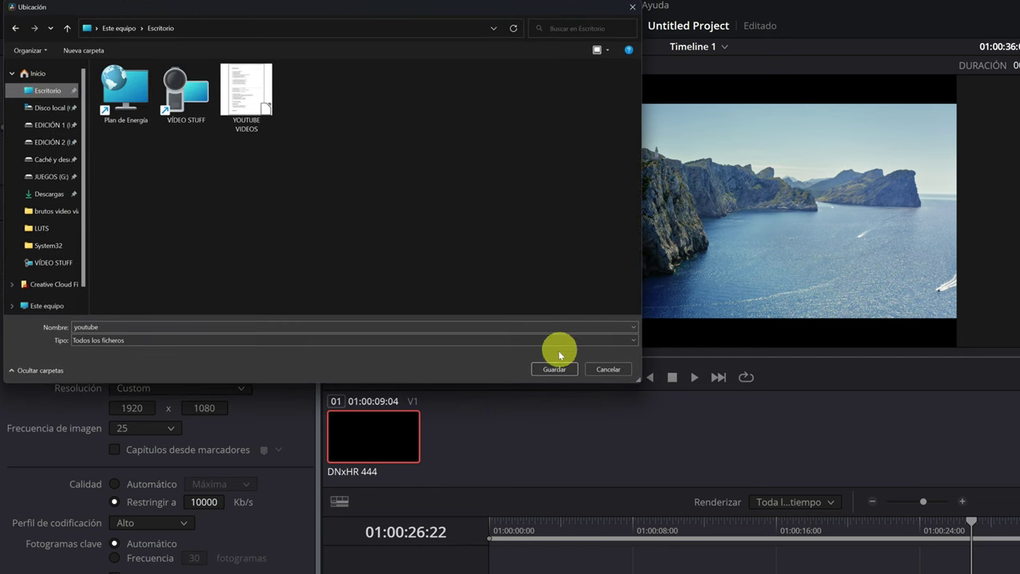
pyautogui.click(554, 369)
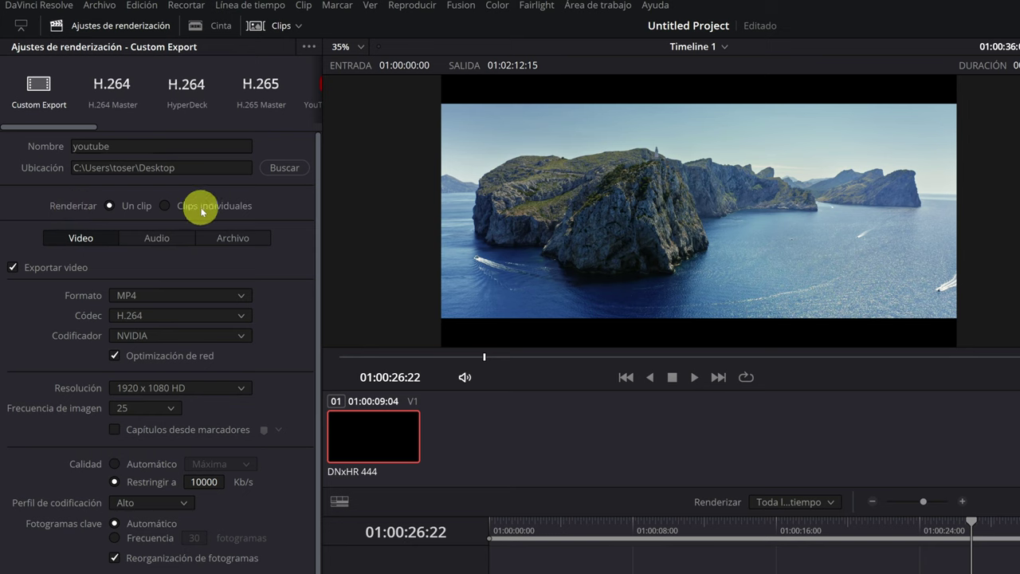
# Step: Keep the youtube export as a single clip and review its MP4 H.264 4096 x 2160 settings
pyautogui.click(112, 206)
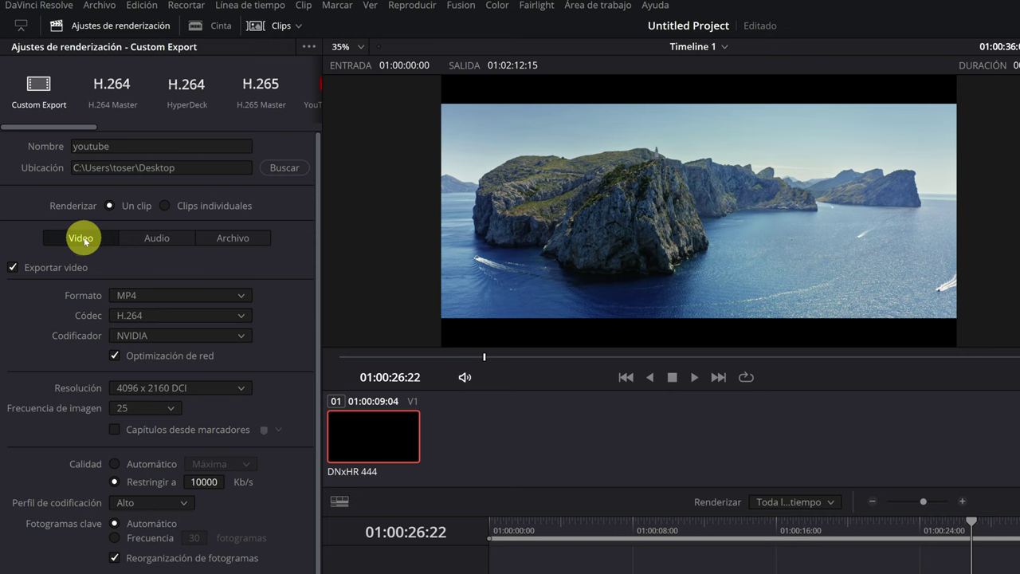
pyautogui.scroll(-1, 633, 225)
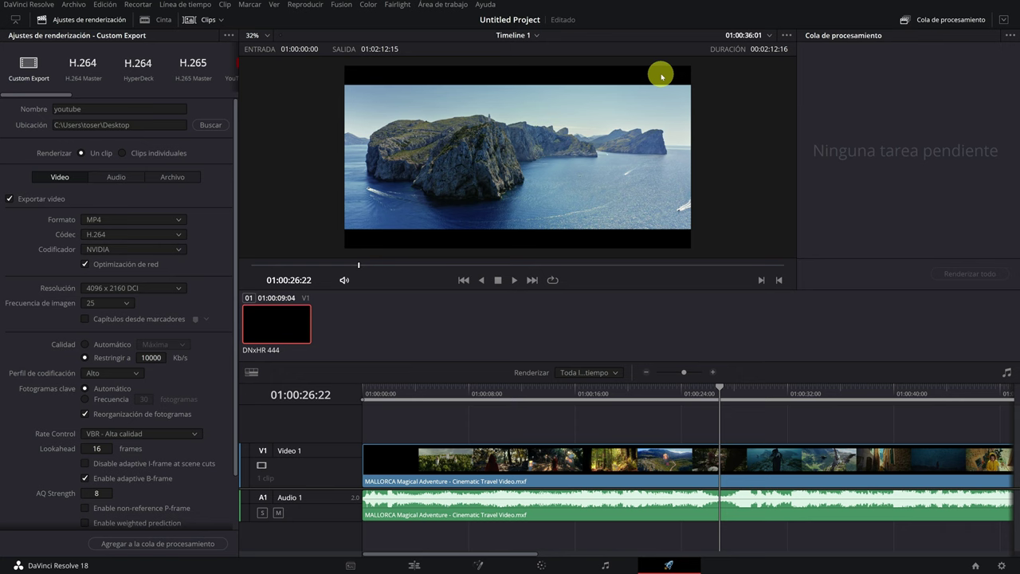
# Step: Set the timeline height to 1720 in Project Settings and save
pyautogui.click(1001, 565)
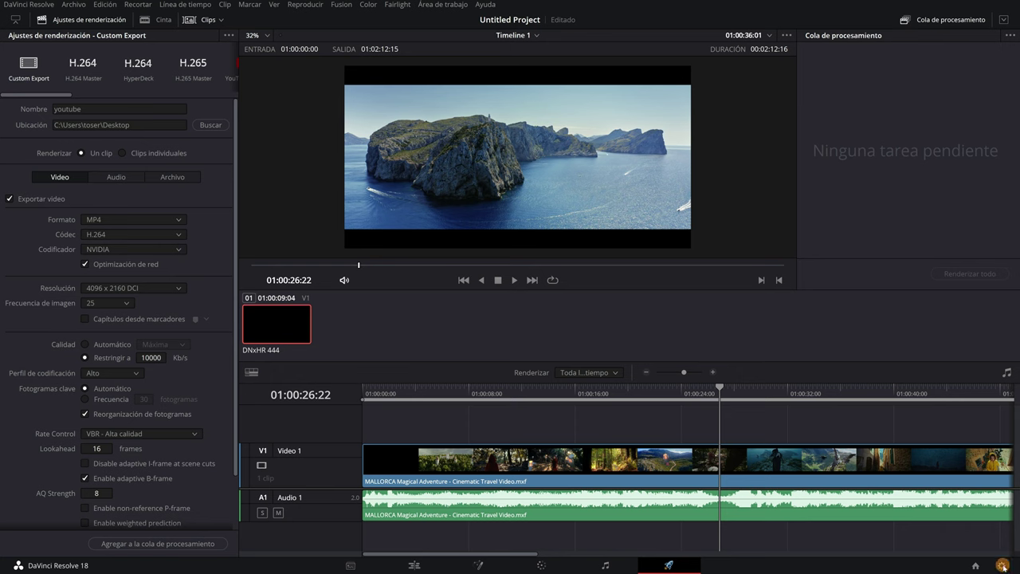
pyautogui.doubleClick(541, 132)
pyautogui.write('1')
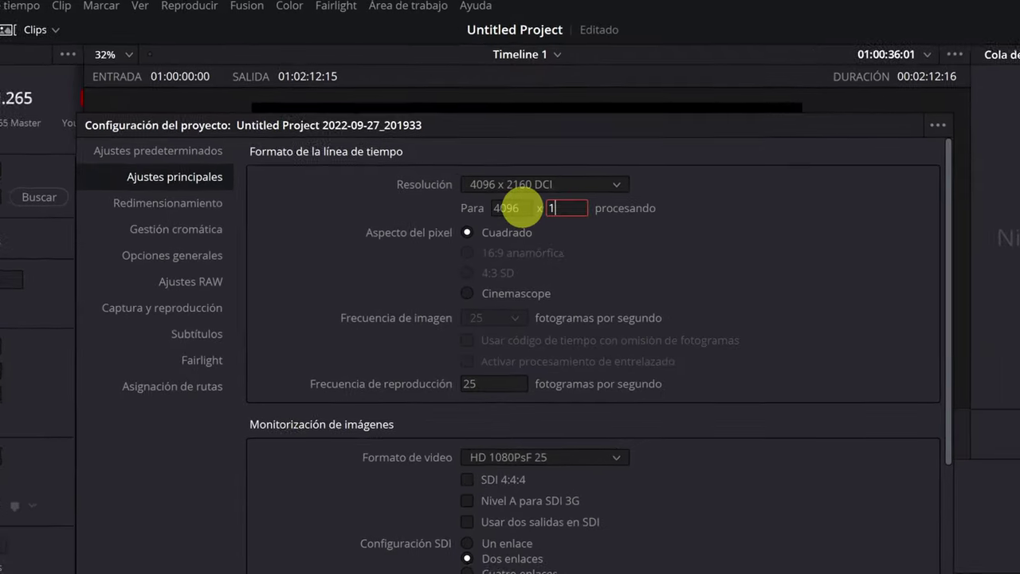
pyautogui.write('720')
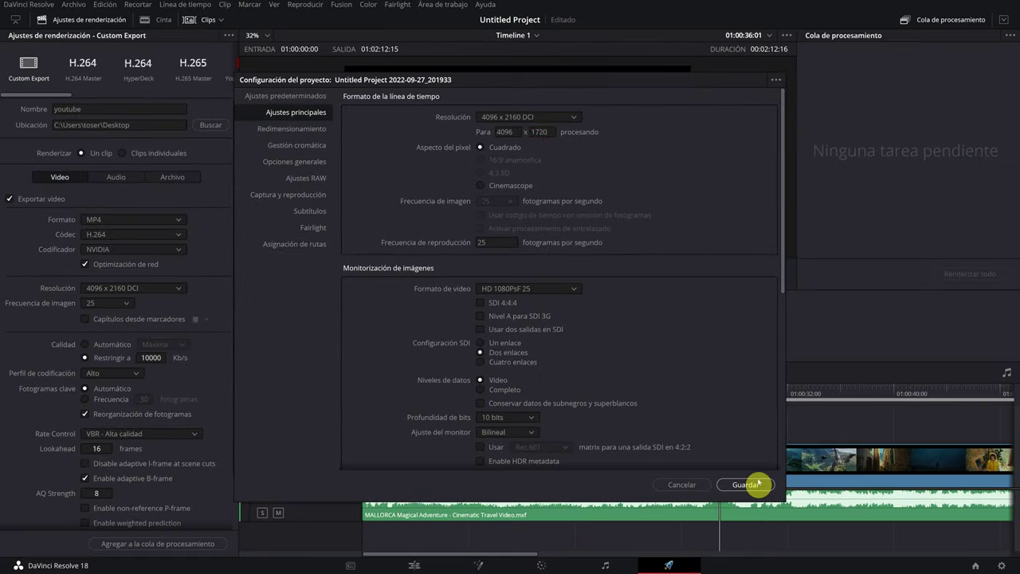
pyautogui.click(747, 423)
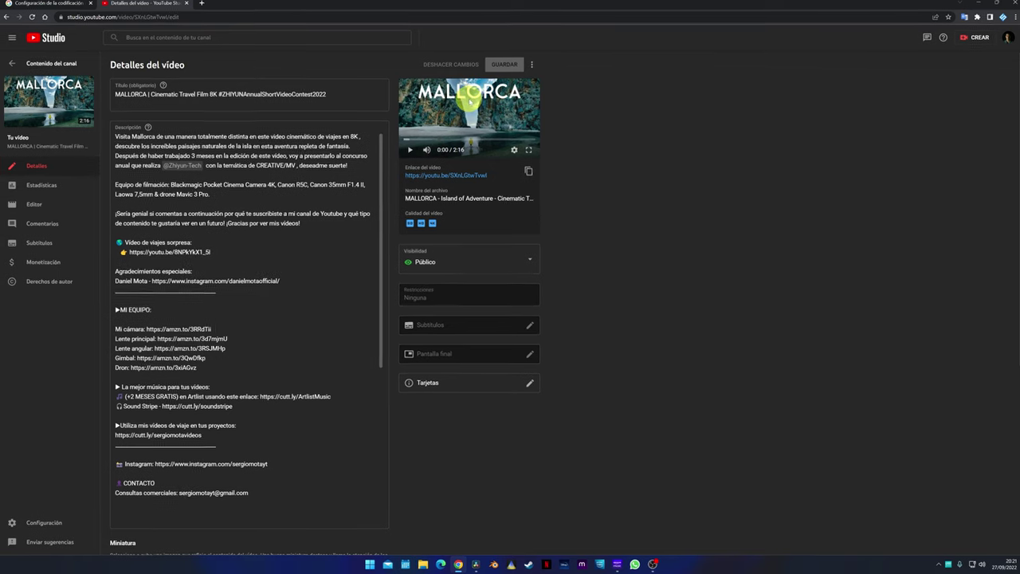
pyautogui.moveTo(460, 333)
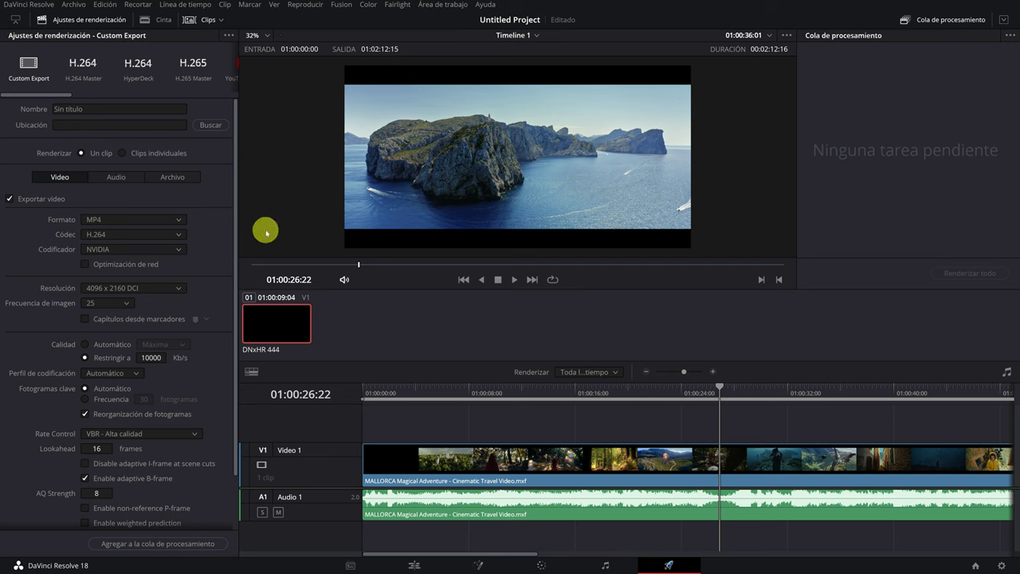
pyautogui.click(116, 220)
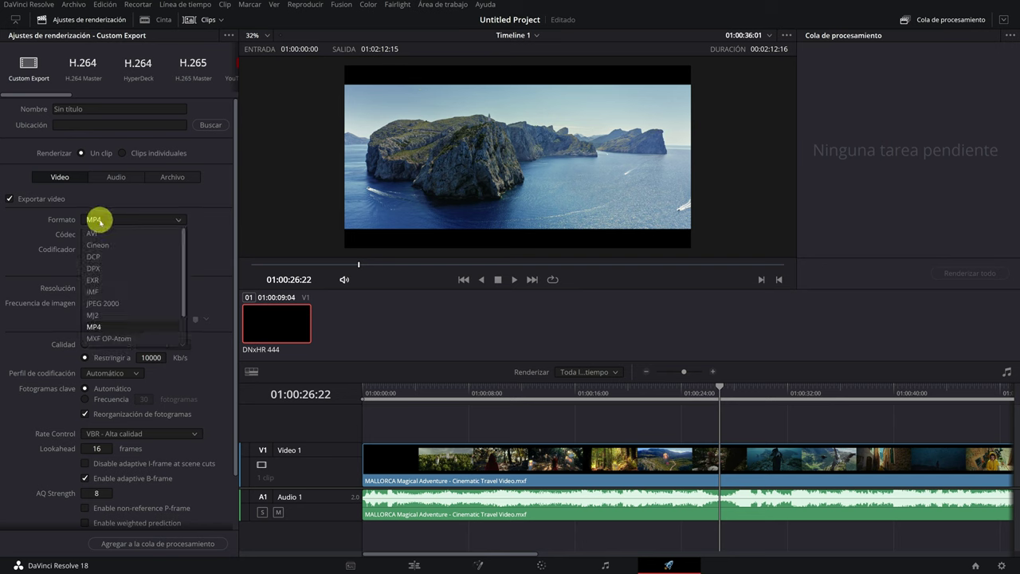
pyautogui.click(109, 220)
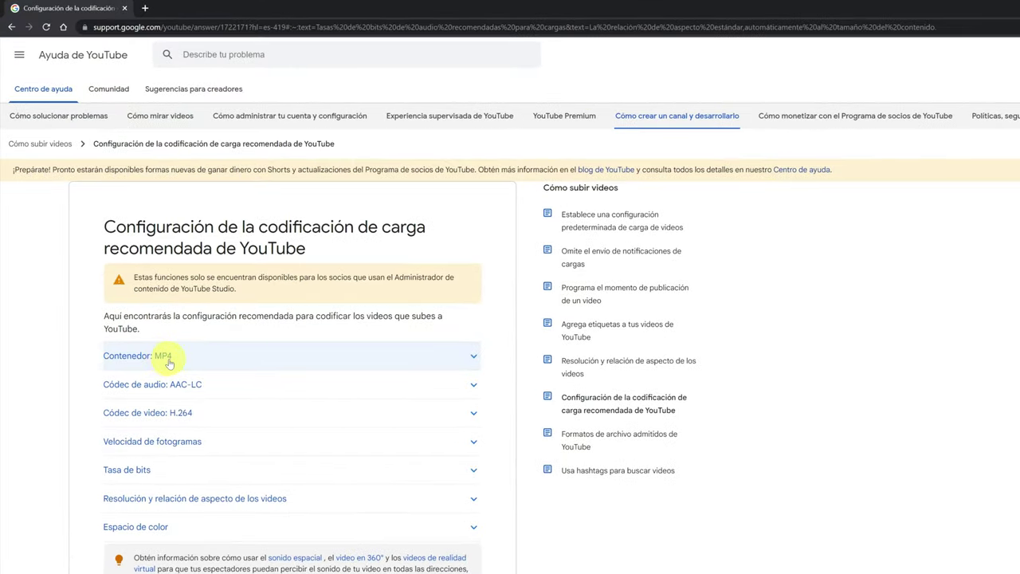
# Step: Expand the 'Contenedor: MP4' section of the YouTube upload encoding help article
pyautogui.click(167, 363)
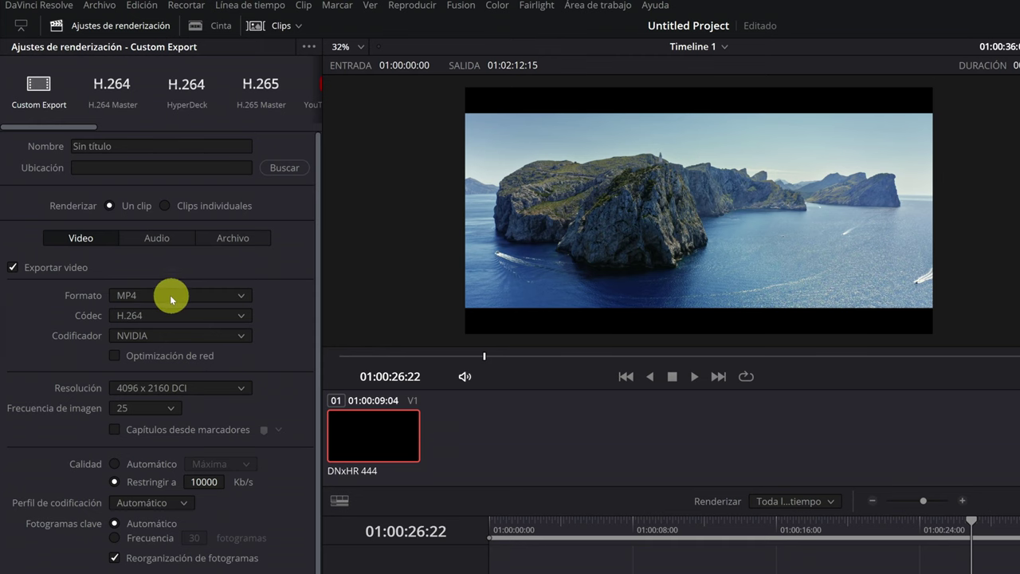
# Step: Show the Audio settings and inspect the AAC 192 Kb/s data rate field
pyautogui.click(157, 238)
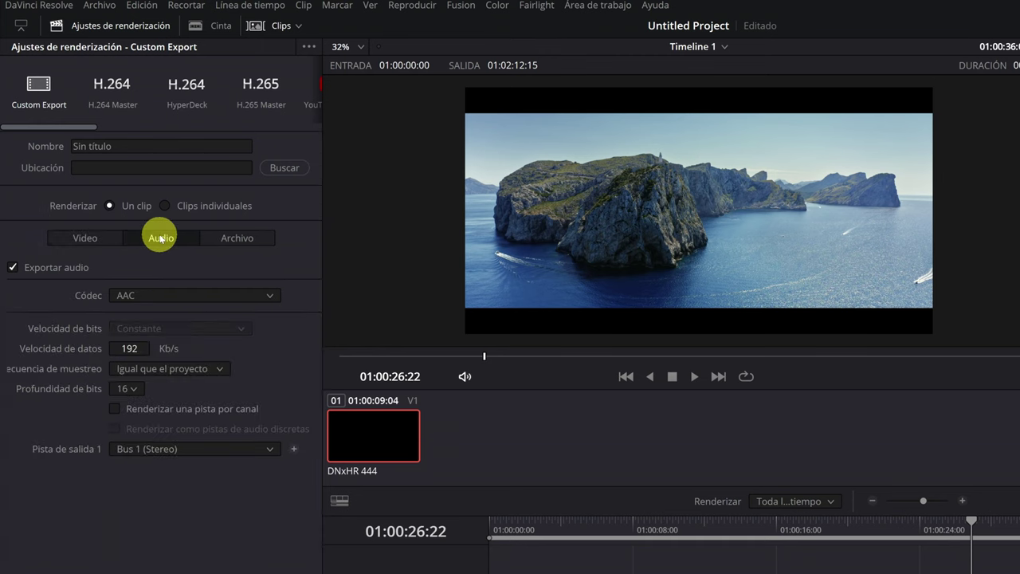
pyautogui.click(127, 349)
pyautogui.moveTo(128, 348); pyautogui.dragTo(255, 349)
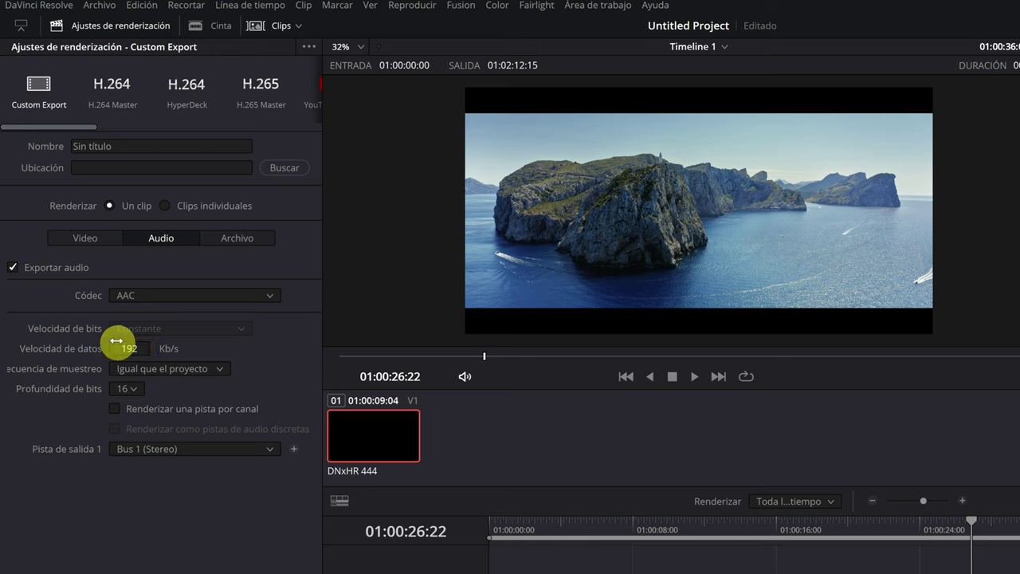
pyautogui.click(116, 340)
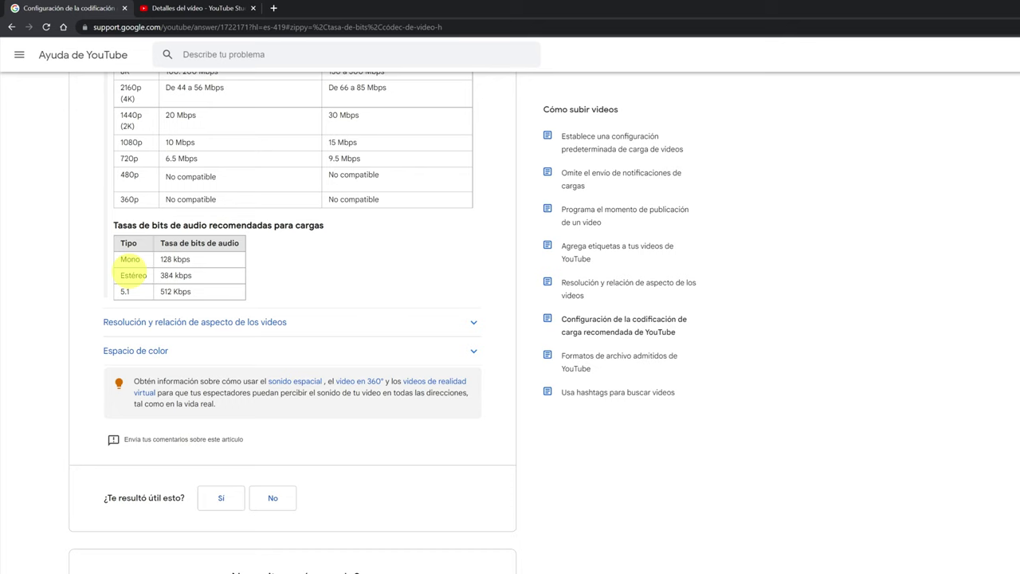
# Step: Highlight the Estéreo 384 kbps row in YouTube's recommended audio bitrates table
pyautogui.moveTo(116, 275); pyautogui.dragTo(199, 278)
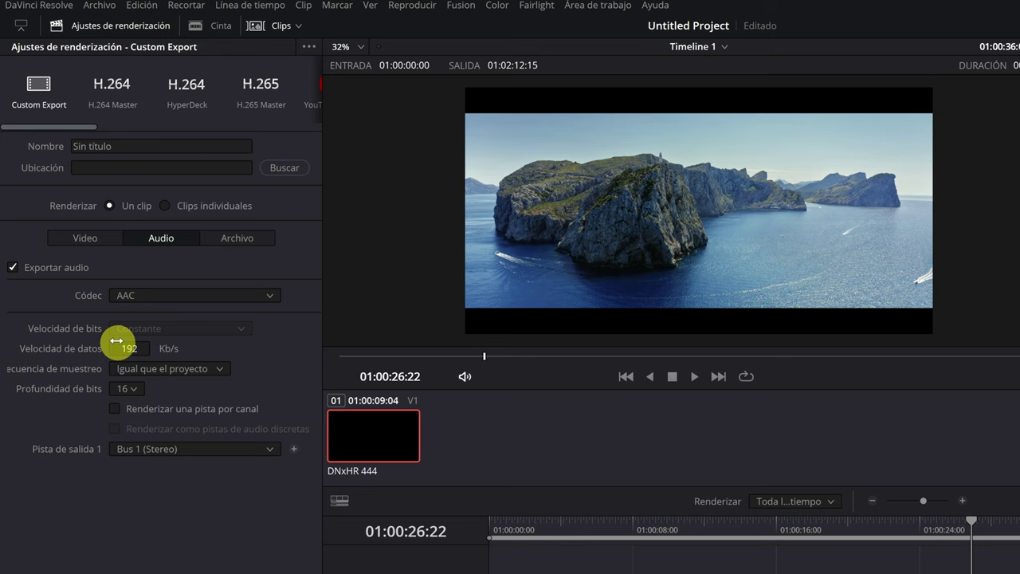
# Step: Leave the audio codec on AAC and change the output format to QuickTime
pyautogui.click(135, 296)
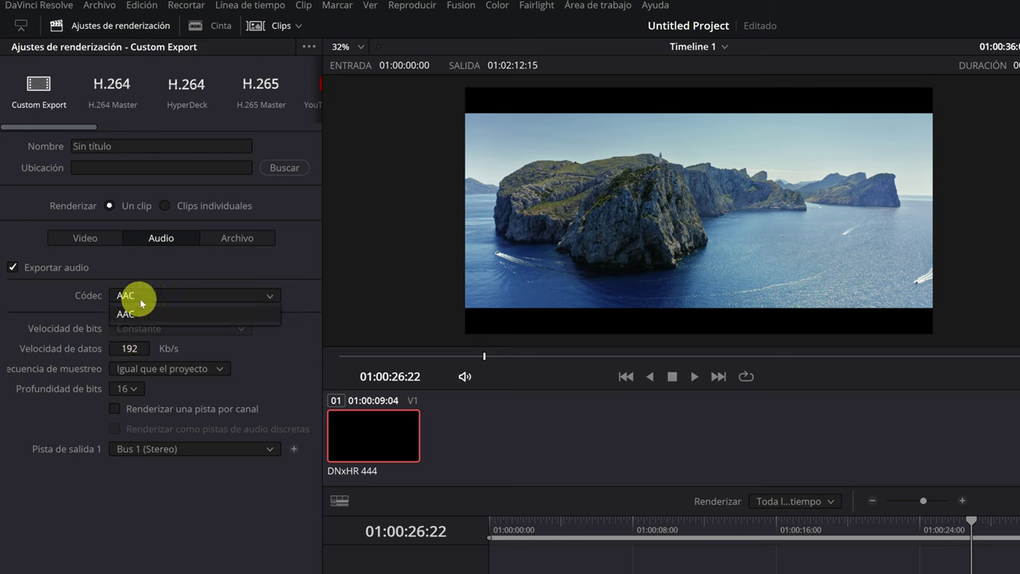
pyautogui.click(130, 315)
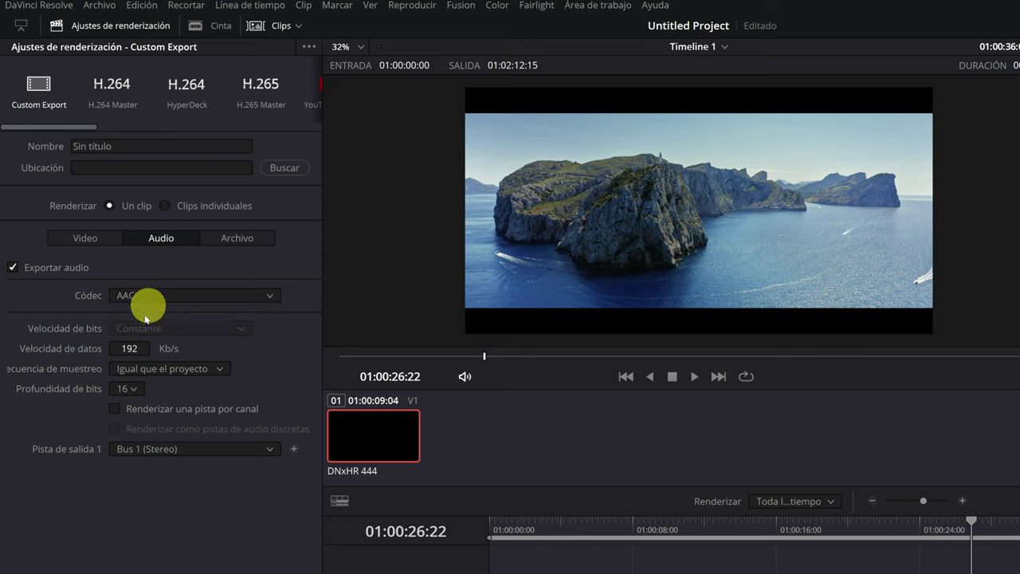
pyautogui.click(86, 239)
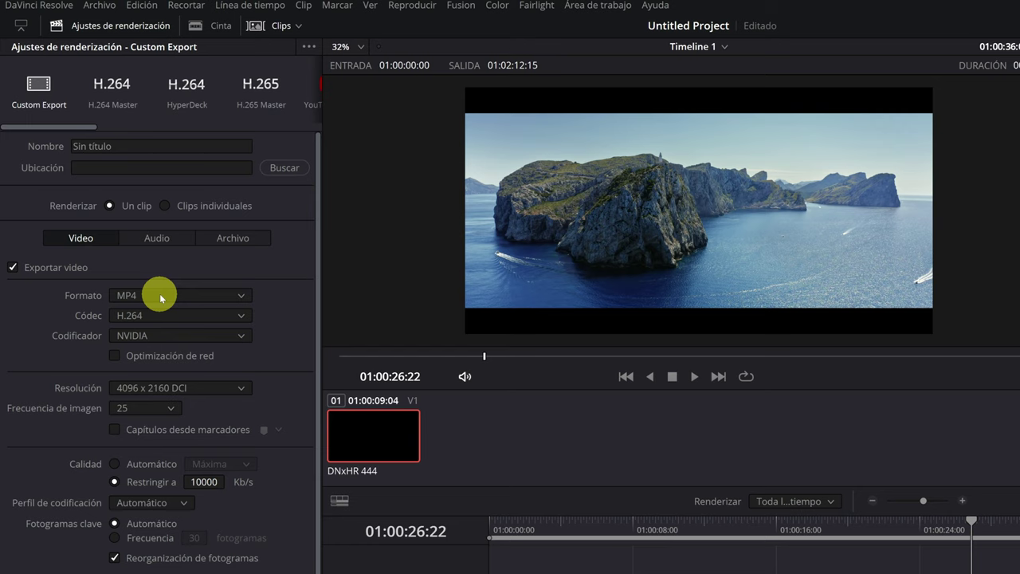
pyautogui.click(159, 295)
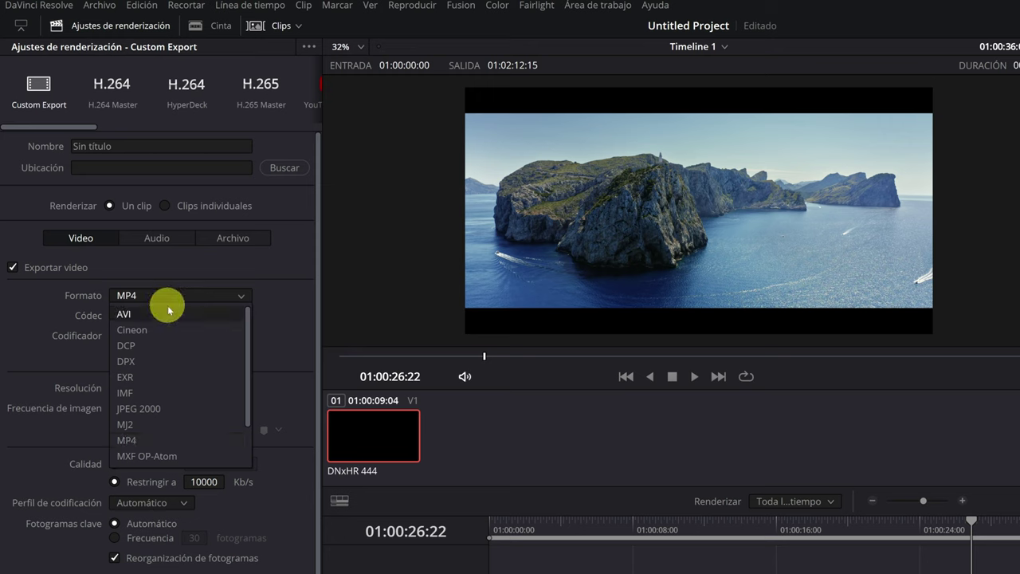
pyautogui.scroll(-3, 163, 410)
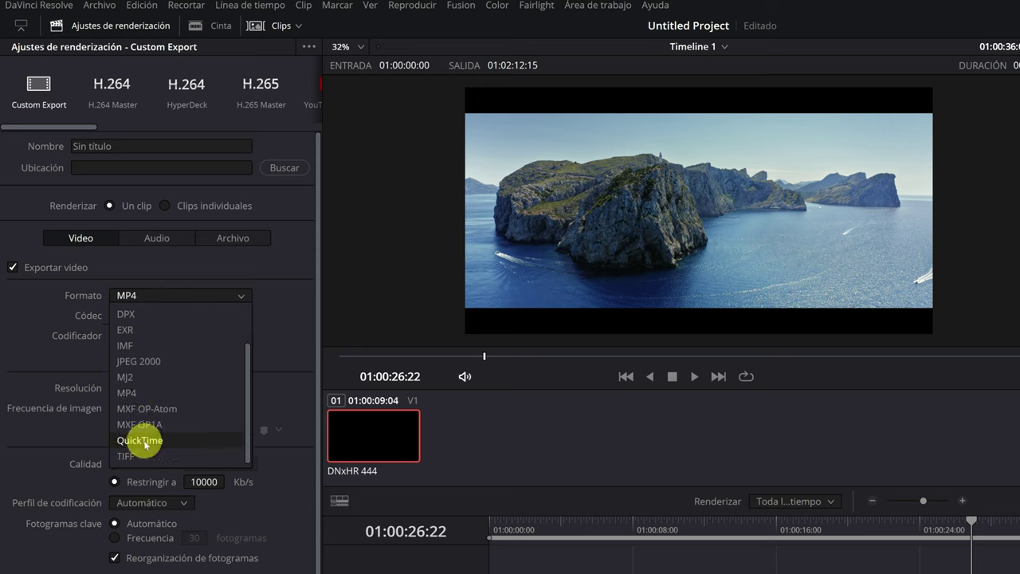
pyautogui.click(147, 441)
# Step: Set the audio codec to PCM lineal with a 96000 sample rate
pyautogui.click(162, 242)
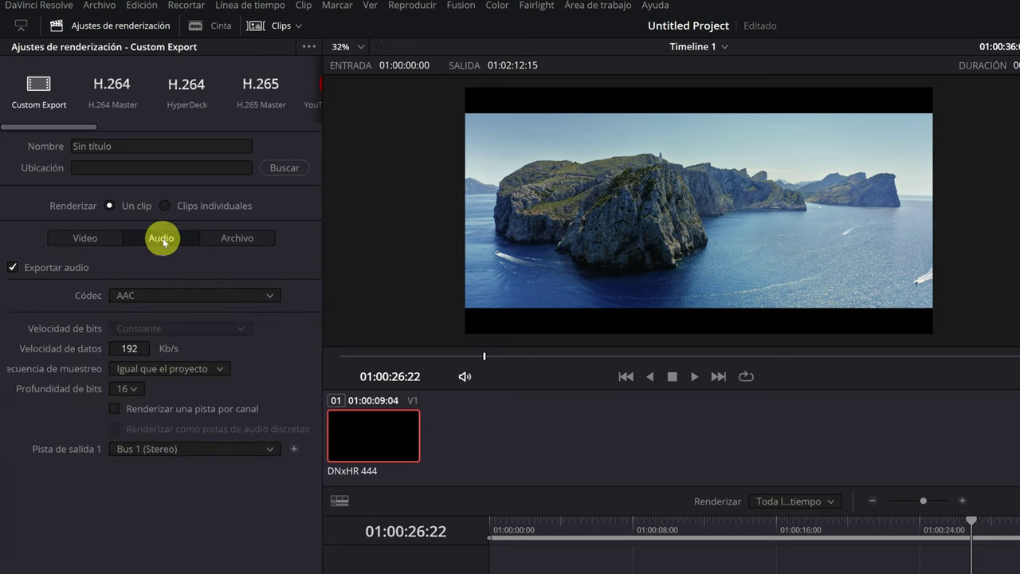
pyautogui.click(127, 297)
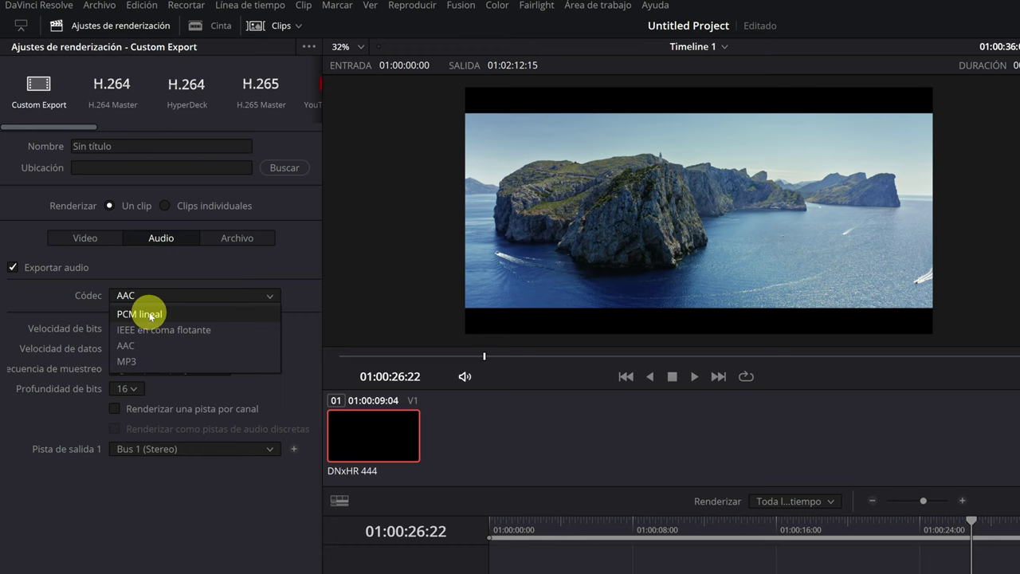
pyautogui.click(150, 316)
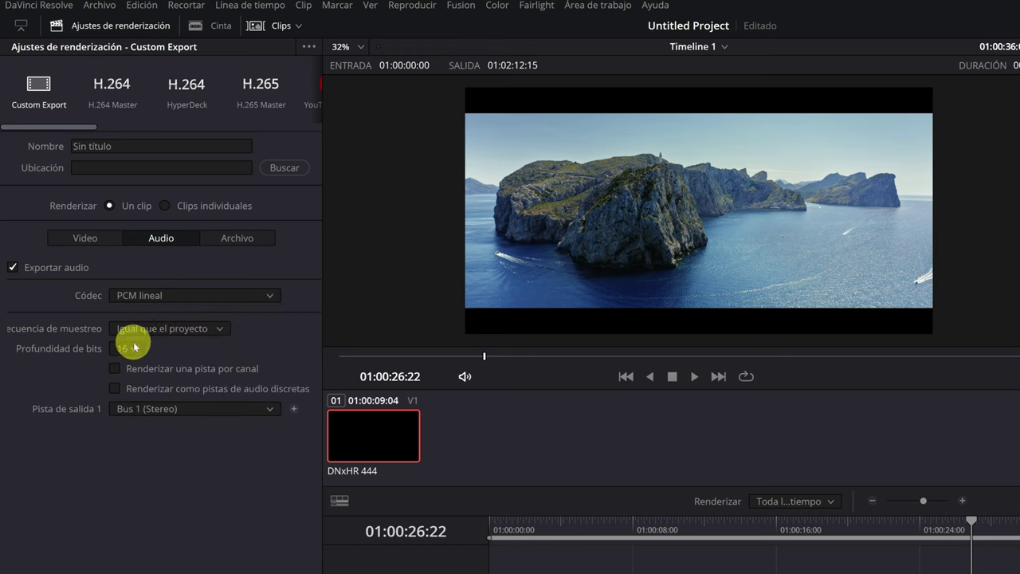
pyautogui.click(168, 328)
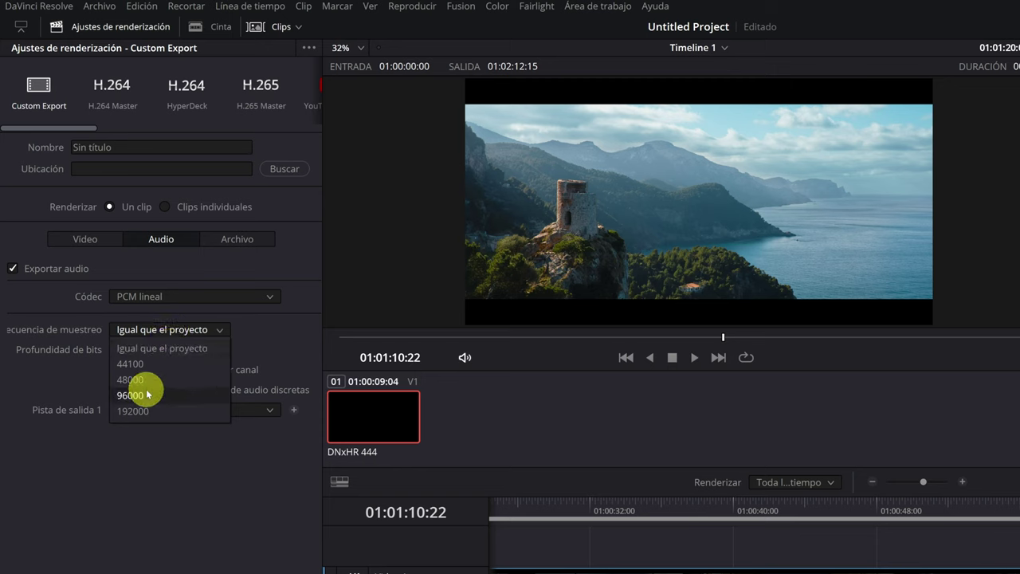
pyautogui.click(137, 395)
pyautogui.click(128, 350)
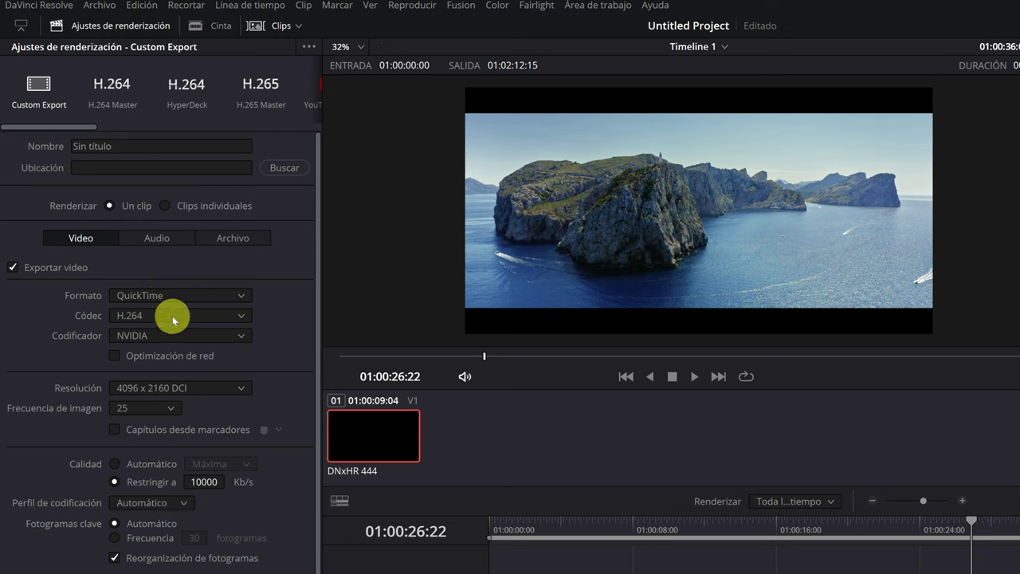
pyautogui.click(174, 316)
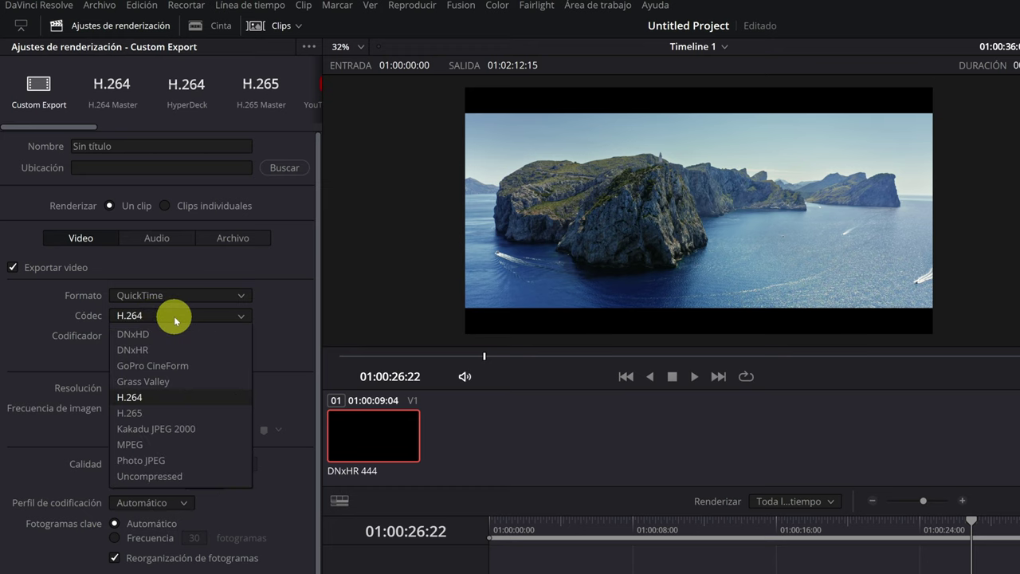
pyautogui.click(173, 316)
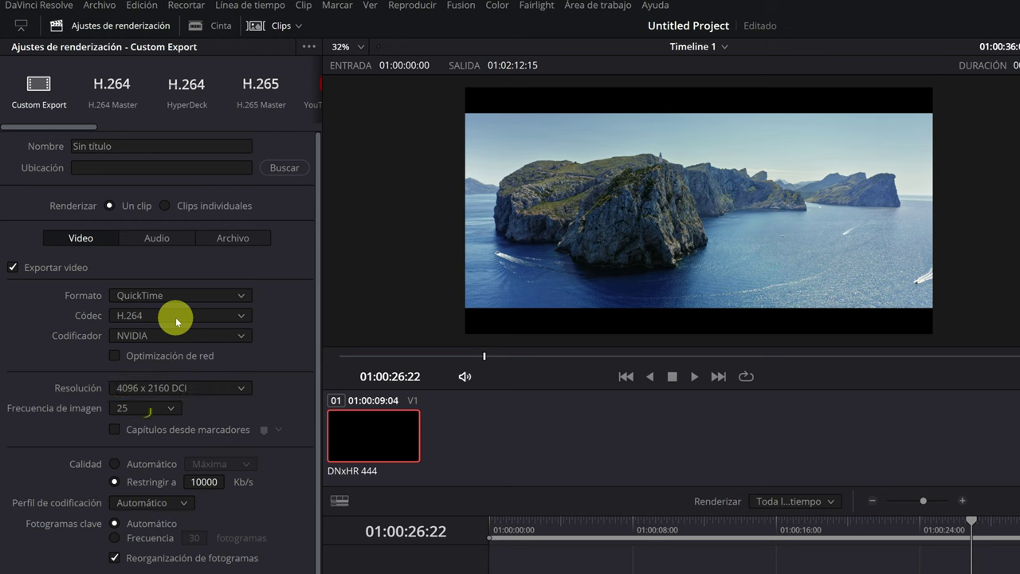
pyautogui.click(124, 408)
pyautogui.click(128, 428)
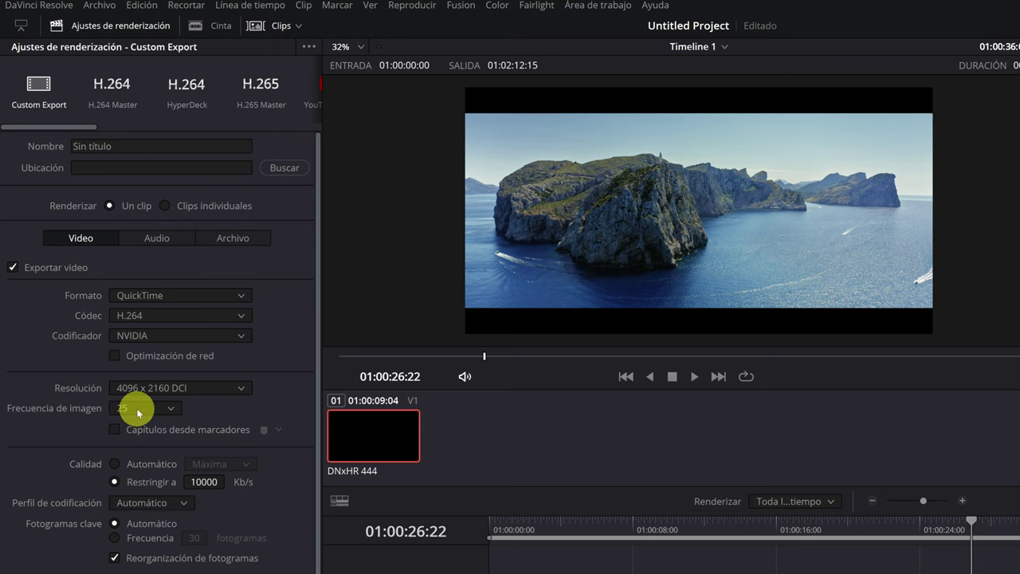
pyautogui.scroll(-3, 317, 341)
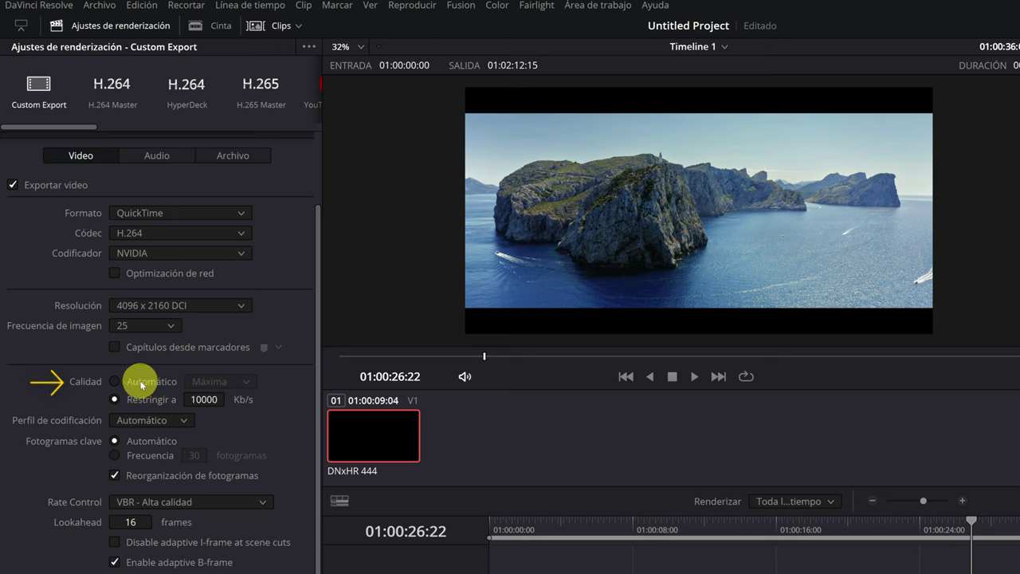
pyautogui.click(115, 381)
pyautogui.click(247, 384)
pyautogui.click(228, 383)
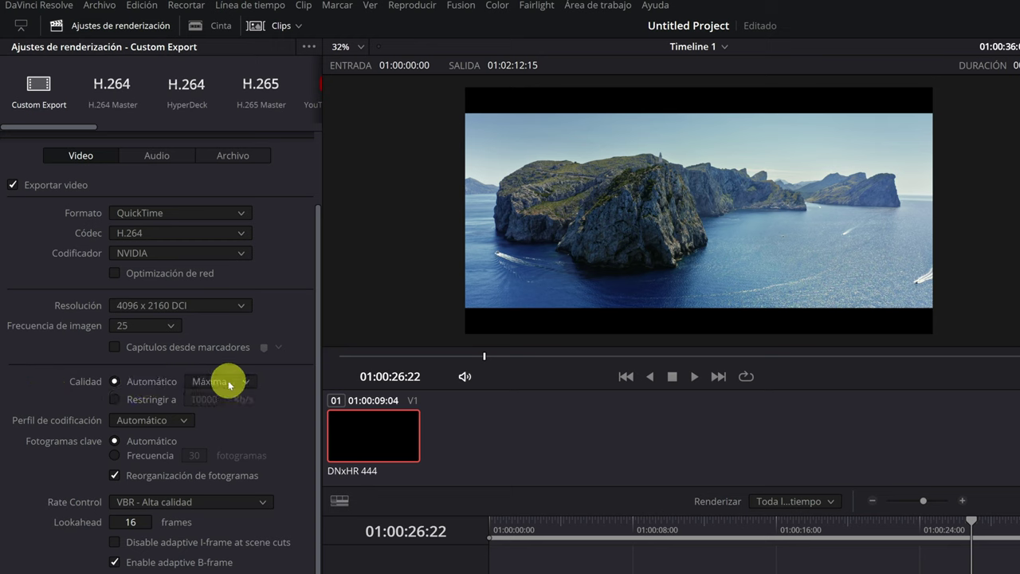
pyautogui.click(118, 401)
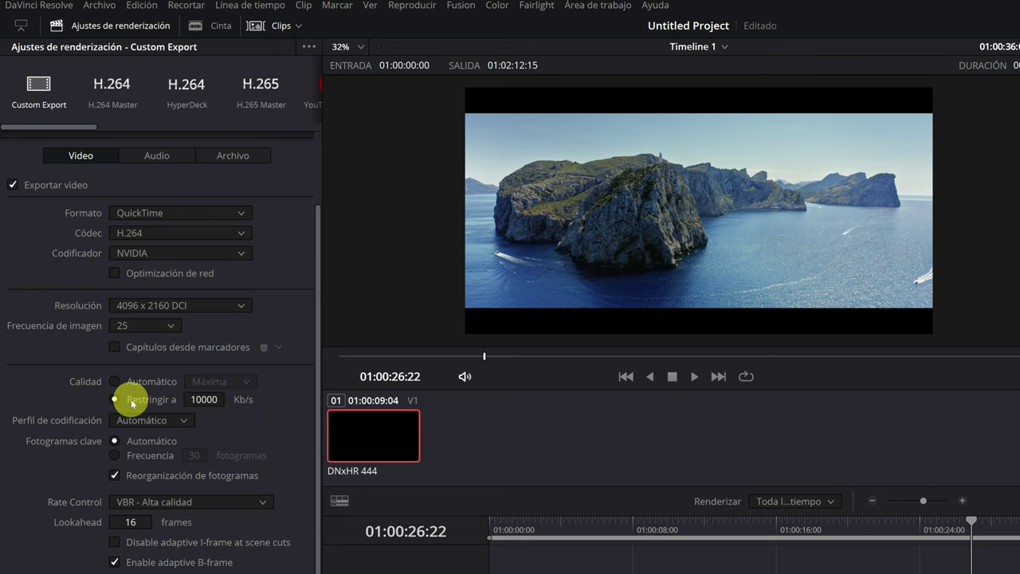
# Step: Review the SDR bitrate table: the 4K/8K rows, 1080p, and frame rates 25/30 and 48/50/60
pyautogui.scroll(-3, 130, 387)
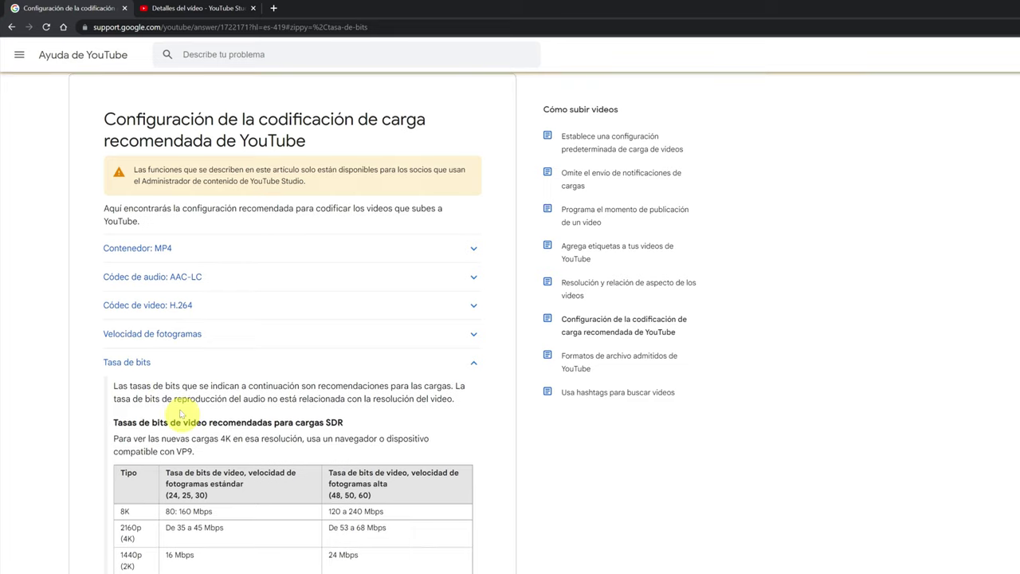
pyautogui.scroll(-1, 120, 207)
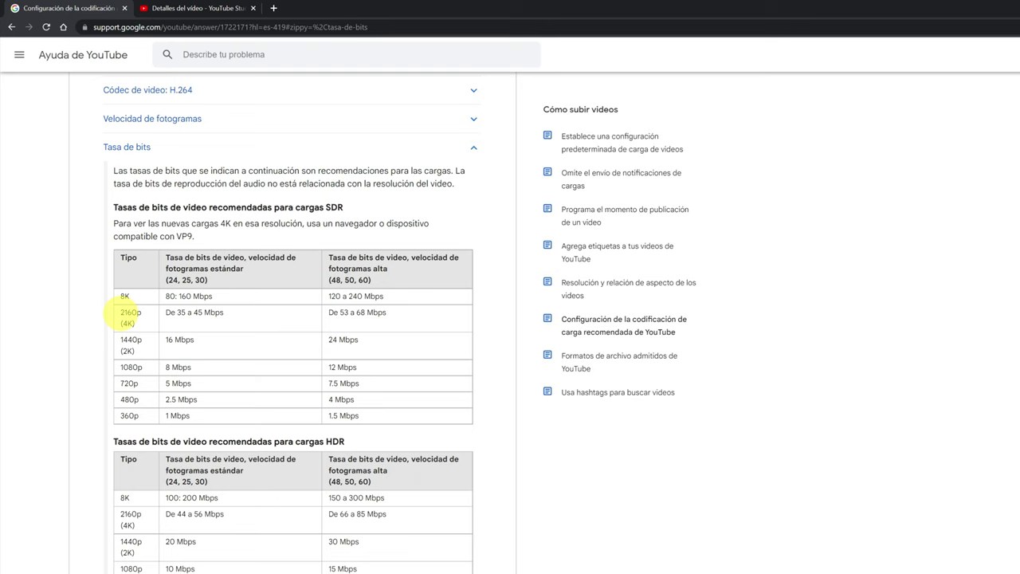
pyautogui.moveTo(128, 319)
pyautogui.mouseDown()
pyautogui.moveTo(131, 296)
pyautogui.moveTo(134, 342)
pyautogui.moveTo(170, 283)
pyautogui.mouseUp()
pyautogui.doubleClick(130, 366)
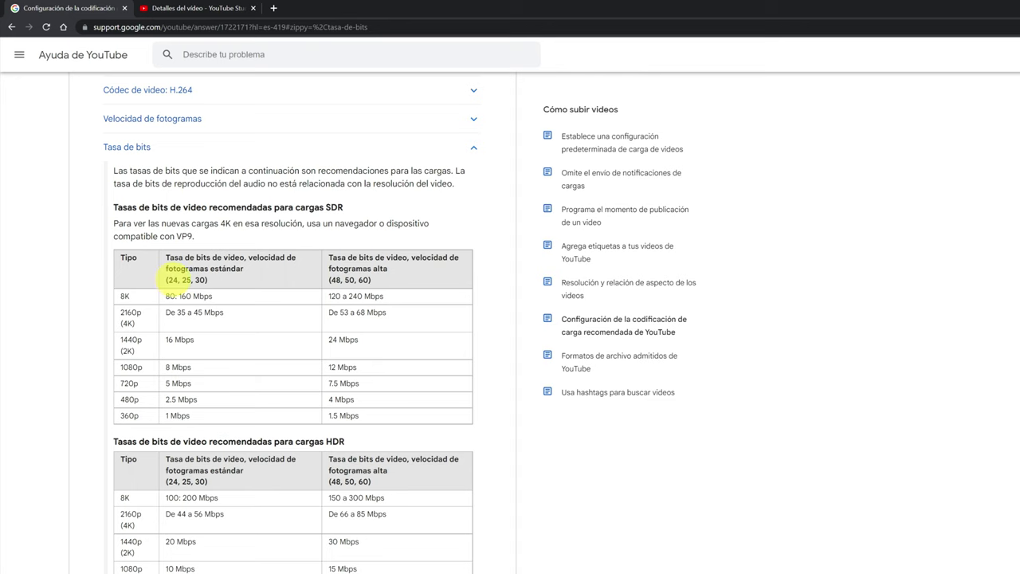
pyautogui.moveTo(181, 279); pyautogui.dragTo(207, 281)
pyautogui.moveTo(329, 280); pyautogui.dragTo(368, 280)
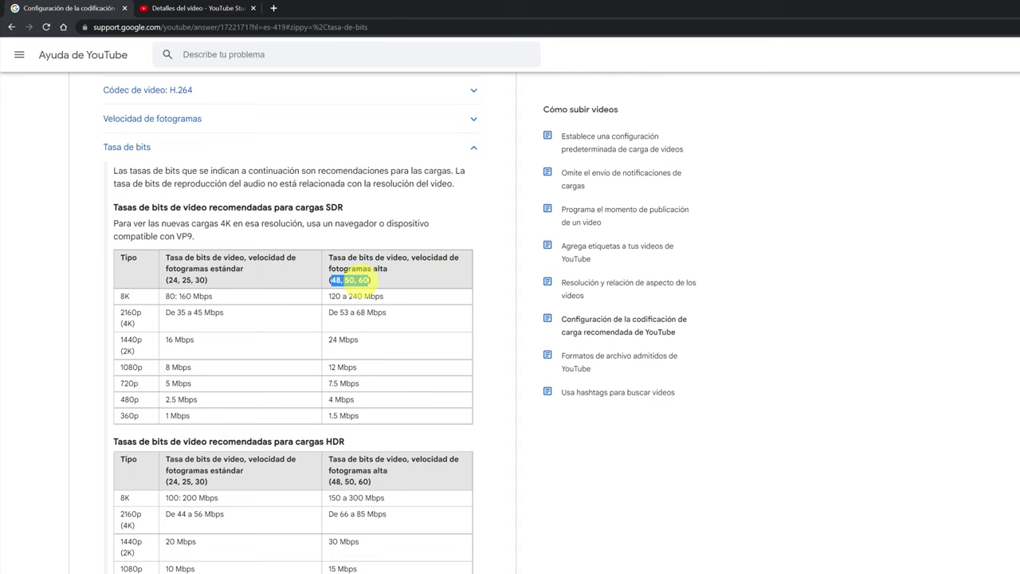
pyautogui.click(356, 279)
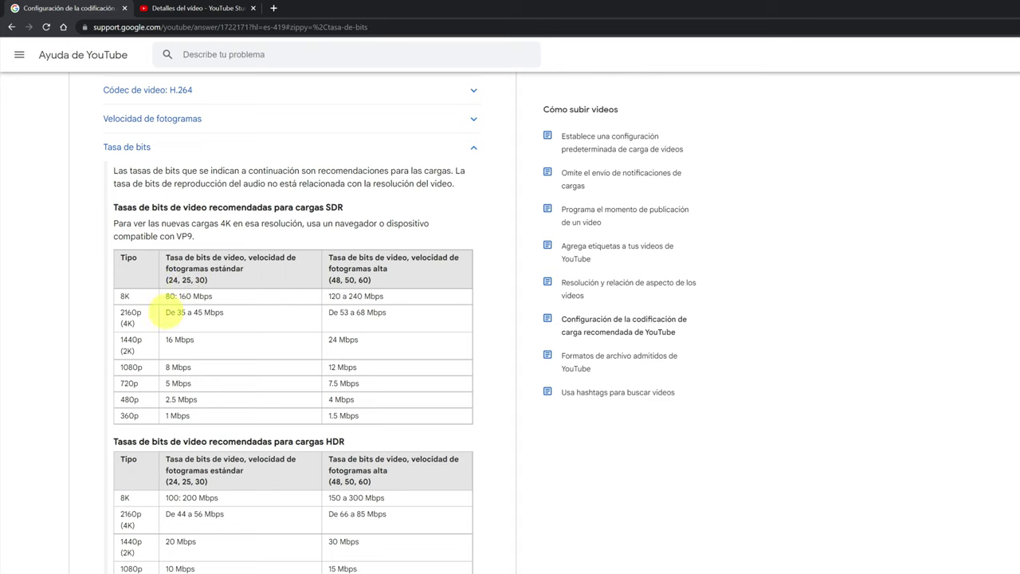
# Step: Highlight the 2160p SDR recommendation of 35 to 45 Mbps
pyautogui.moveTo(164, 312); pyautogui.dragTo(226, 312)
pyautogui.click(213, 314)
pyautogui.doubleClick(222, 315)
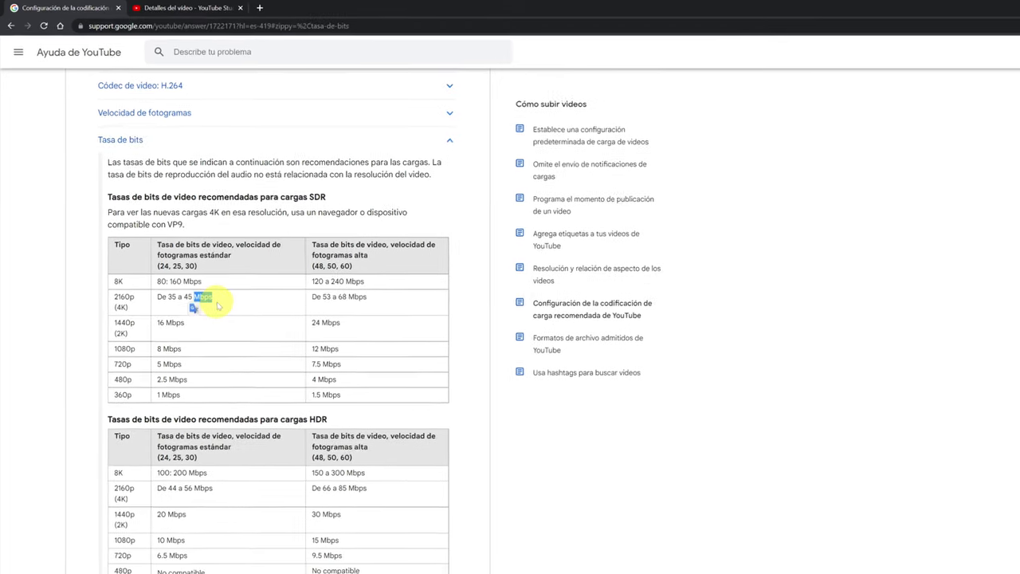
pyautogui.click(221, 321)
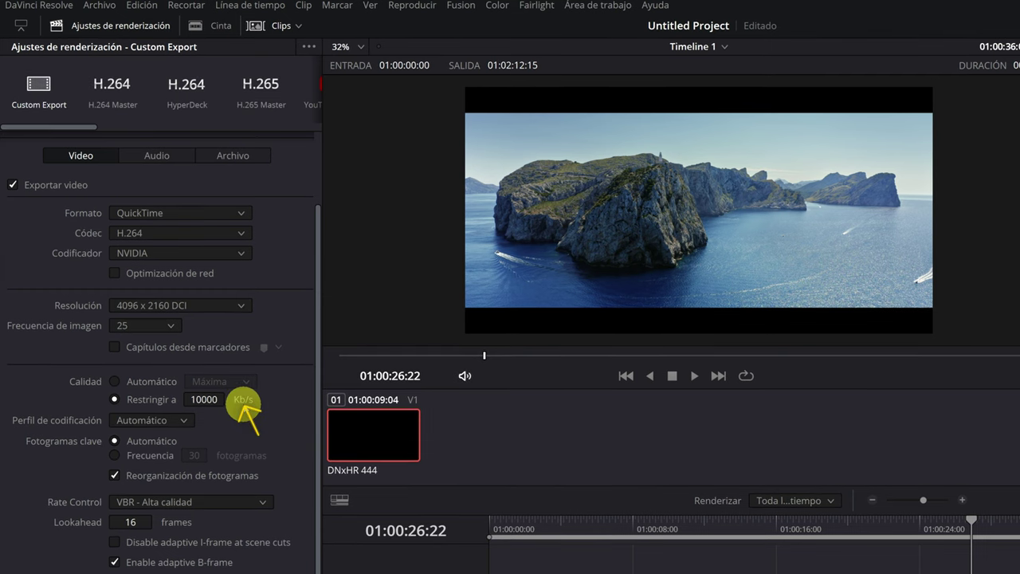
# Step: Restrict the bitrate to 65000 Kb/s, correcting a first 45000 entry, and choose profile Alto 4:4:4
pyautogui.doubleClick(208, 399)
pyautogui.write('45')
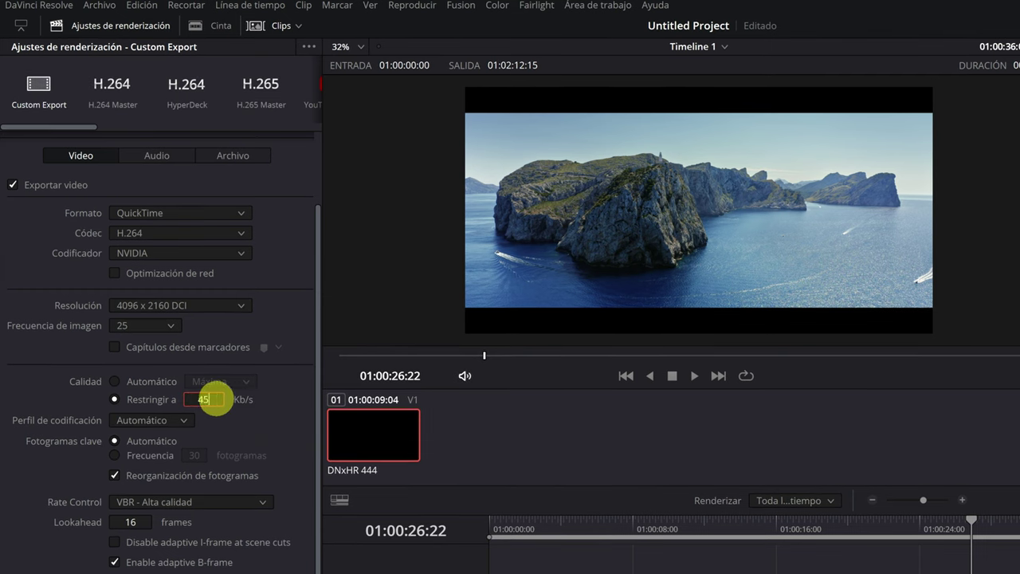
pyautogui.write('000')
pyautogui.press('Return')
pyautogui.click(199, 400)
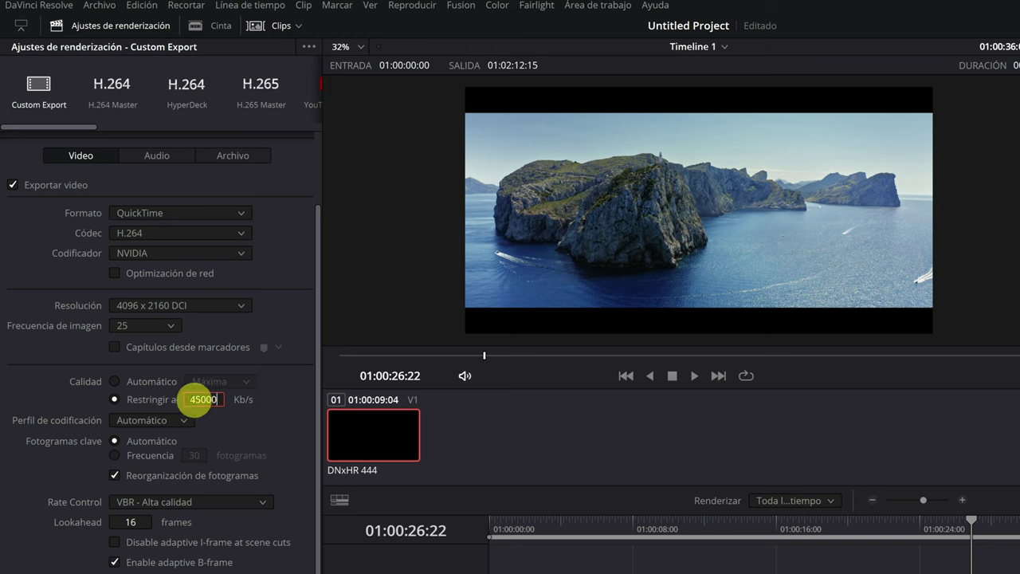
pyautogui.click(198, 400)
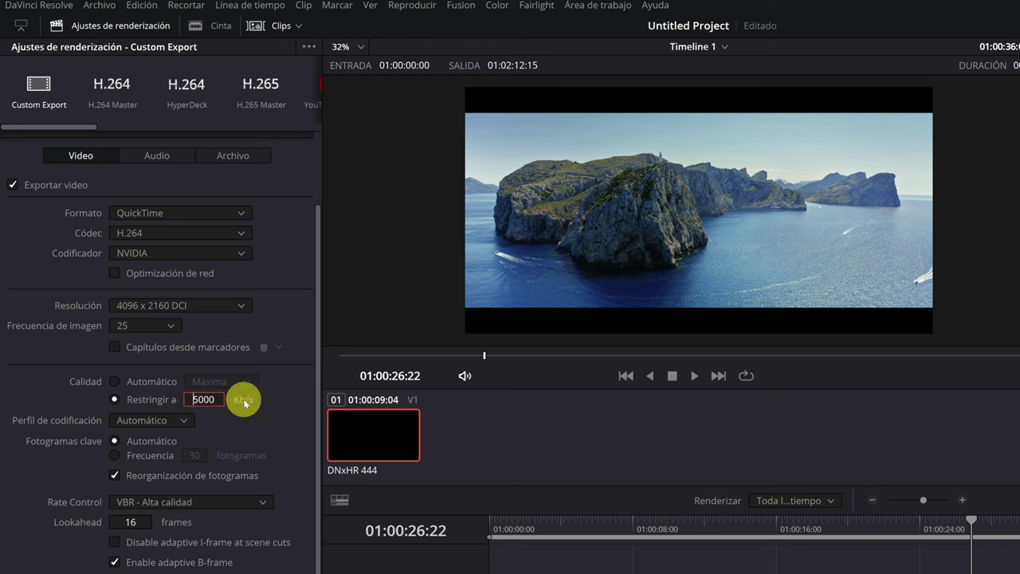
pyautogui.press('Return')
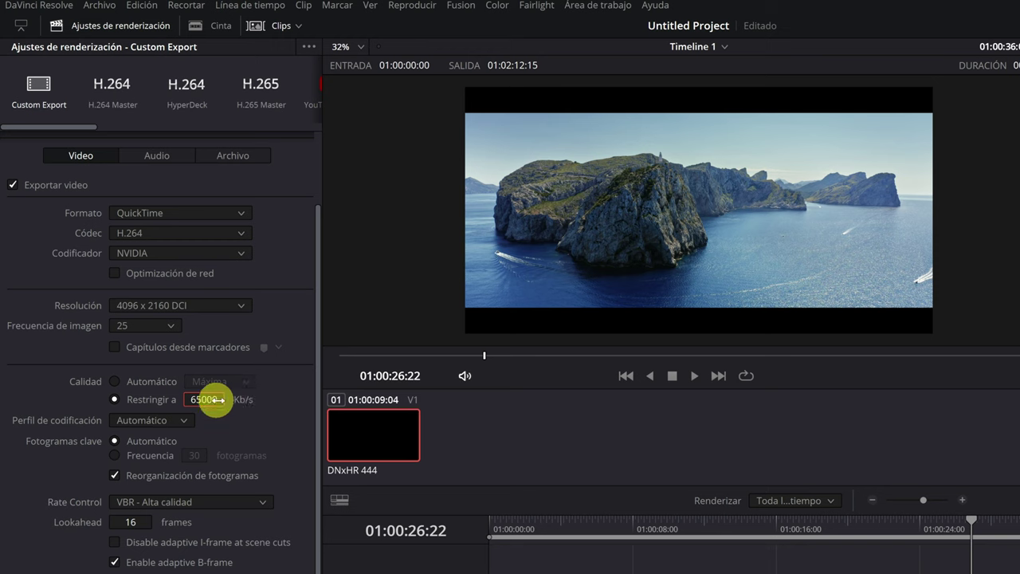
pyautogui.click(164, 420)
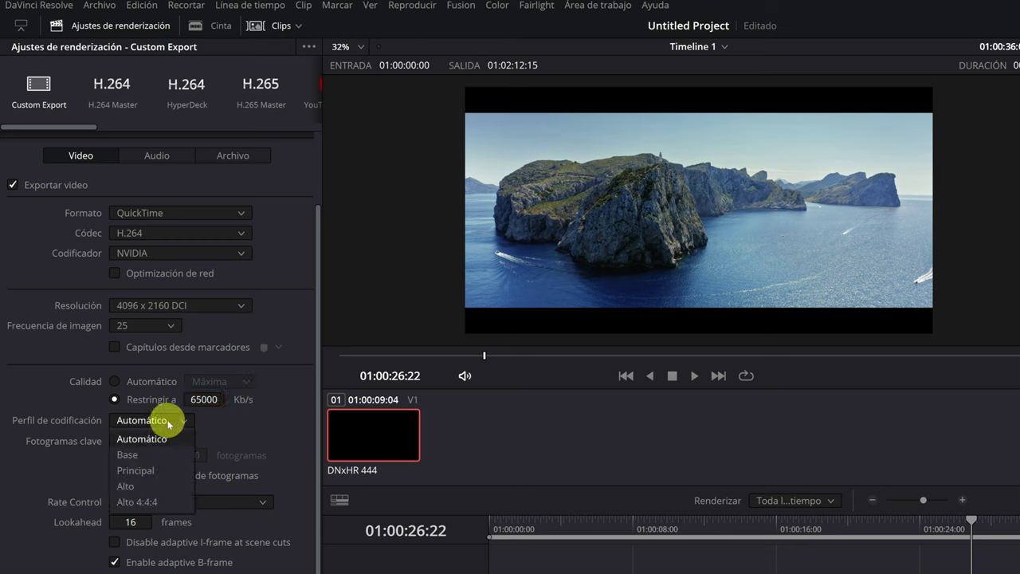
pyautogui.click(159, 503)
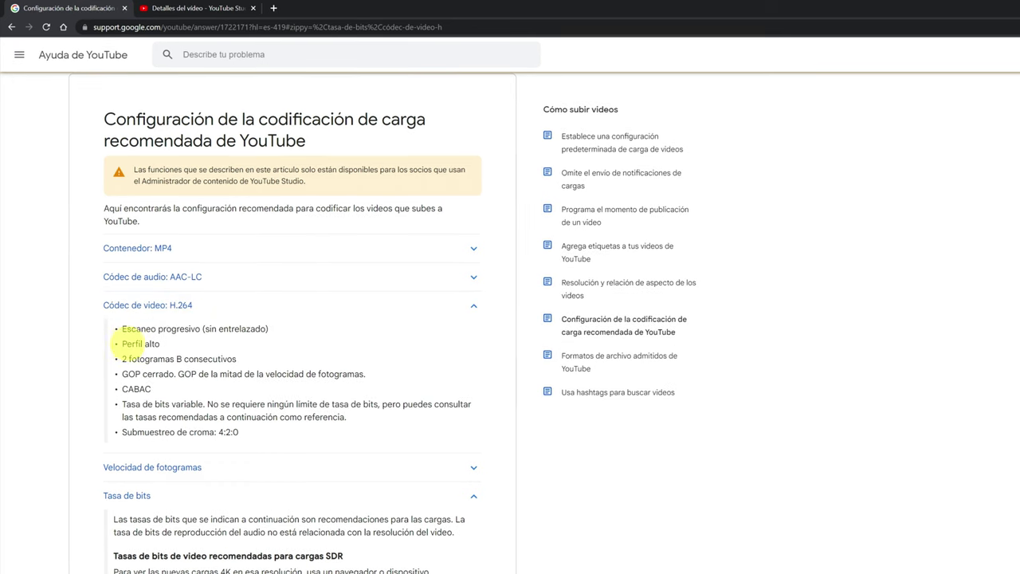
# Step: Highlight the Perfil alto line in YouTube's H.264 codec recommendations
pyautogui.moveTo(118, 344); pyautogui.dragTo(239, 359)
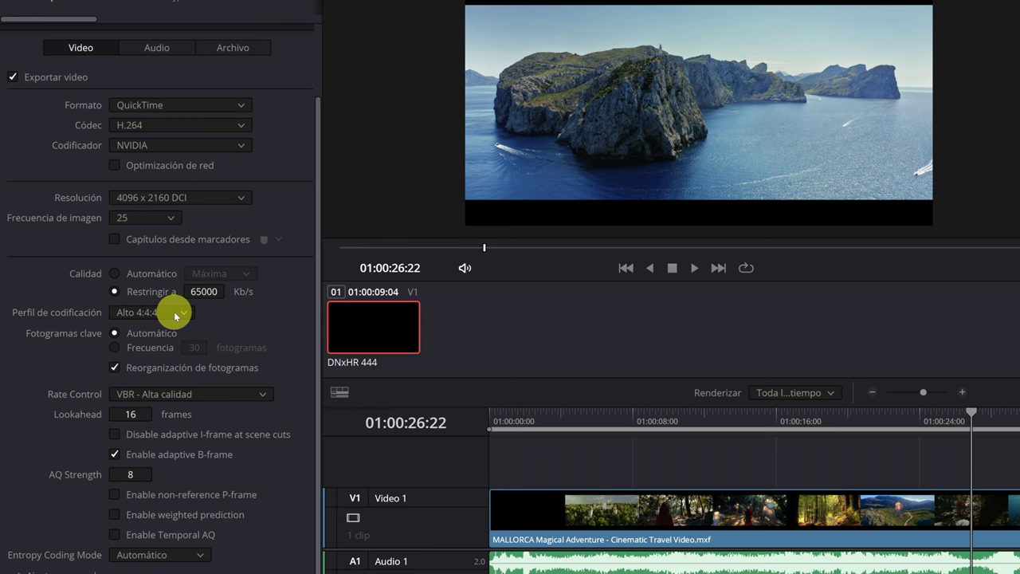
# Step: Set Rate Control to Variable and mark the 2 consecutive B-frames recommendation
pyautogui.click(196, 394)
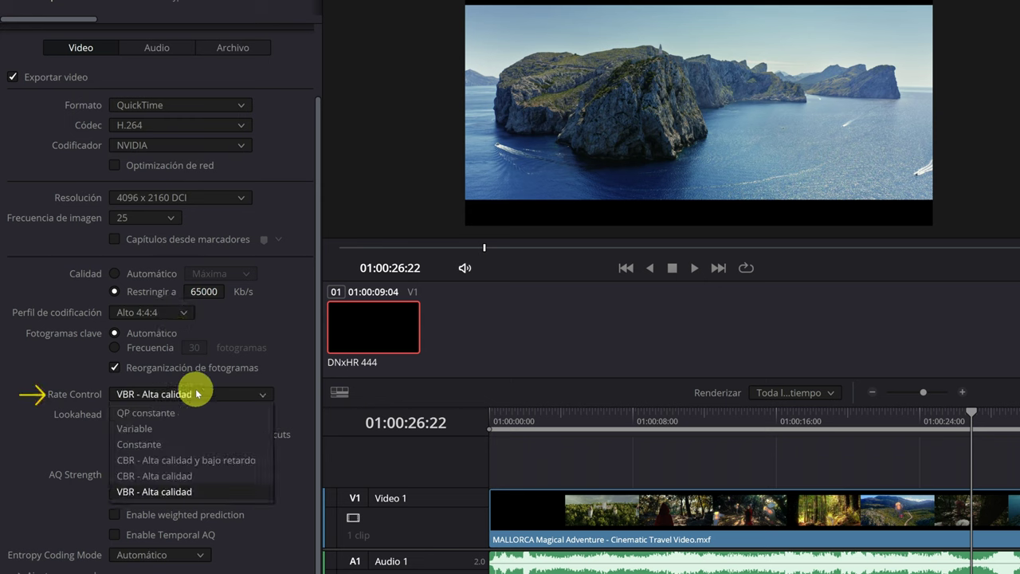
pyautogui.click(146, 432)
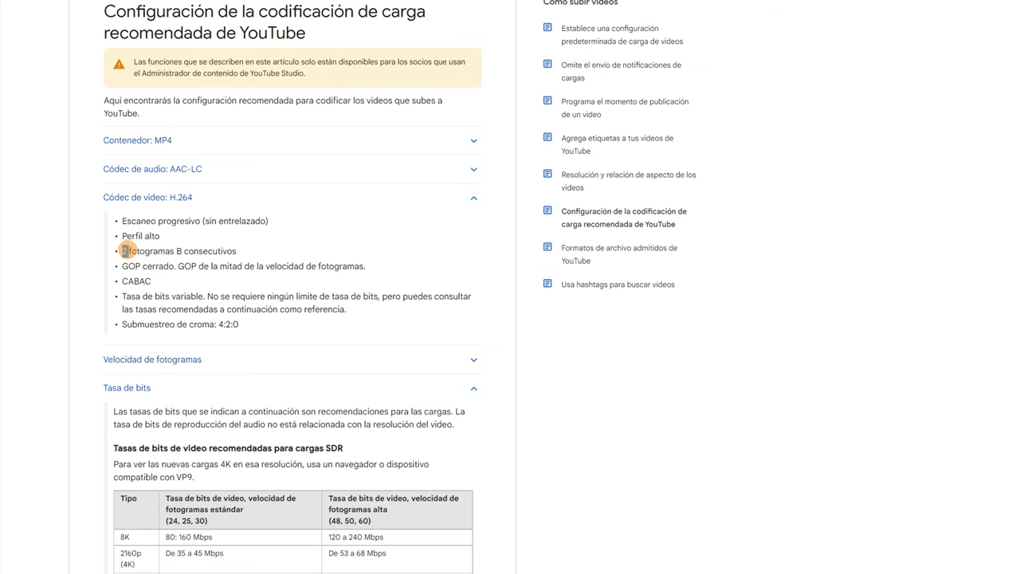
pyautogui.moveTo(122, 251); pyautogui.dragTo(244, 253)
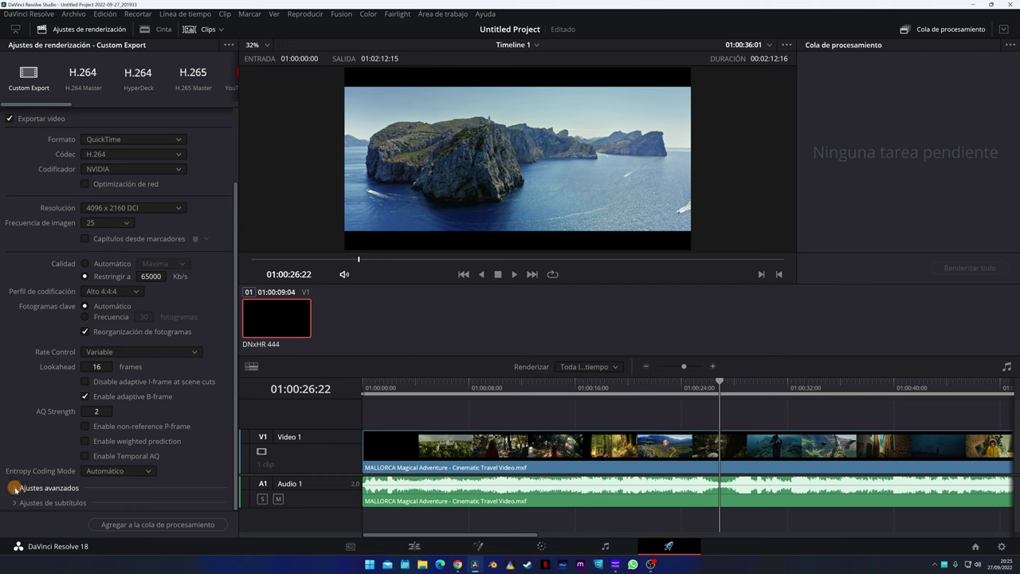
# Step: Expand Ajustes avanzados and tick Redimensionamiento con máxima calidad
pyautogui.click(15, 489)
pyautogui.scroll(-5, 40, 391)
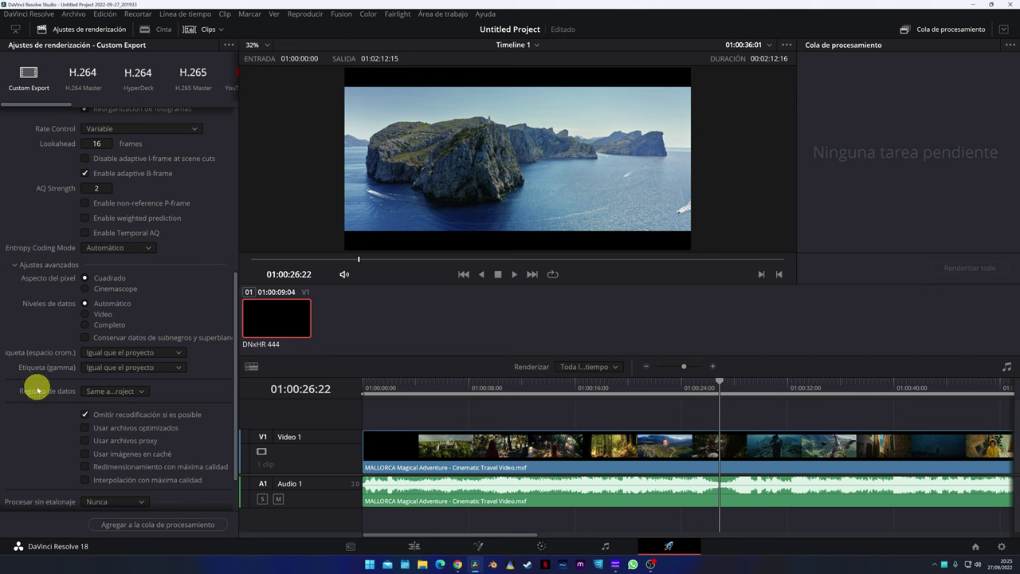
pyautogui.scroll(-1, 38, 391)
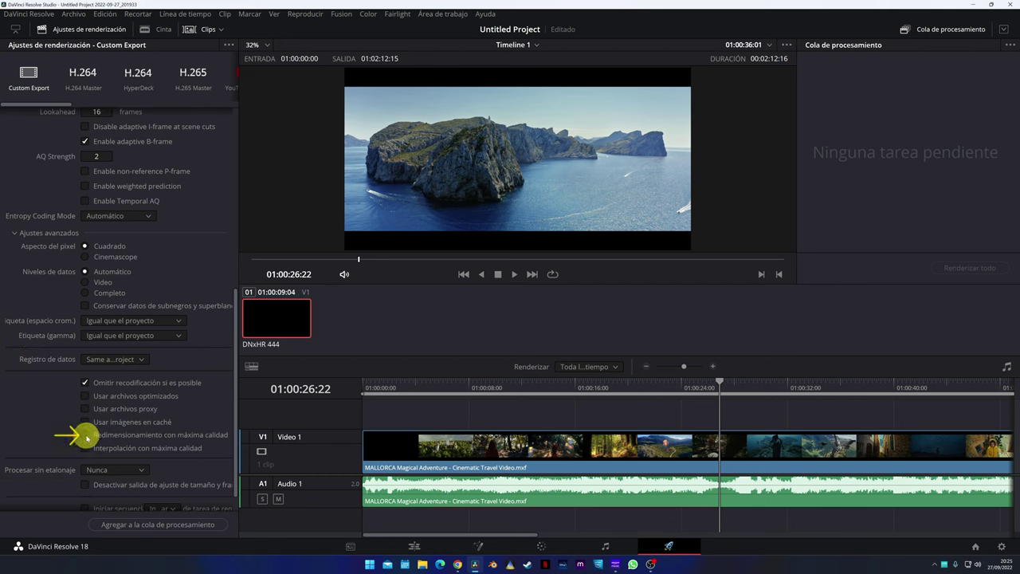
pyautogui.click(85, 435)
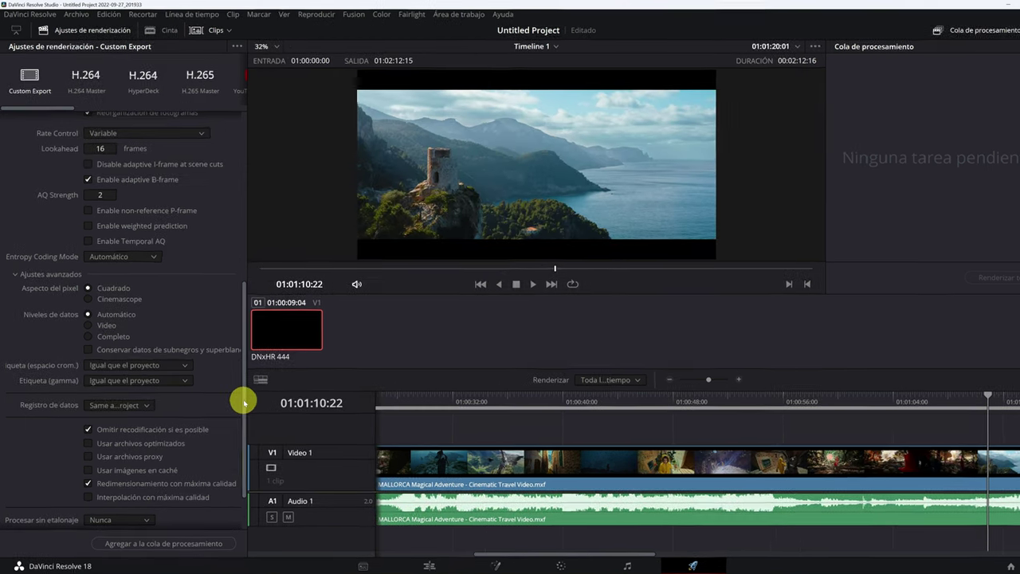
# Step: Scroll back to the top and show the Audio settings (PCM lineal, 96000, 16-bit)
pyautogui.moveTo(240, 380); pyautogui.dragTo(236, 336)
pyautogui.moveTo(317, 449); pyautogui.dragTo(307, 259)
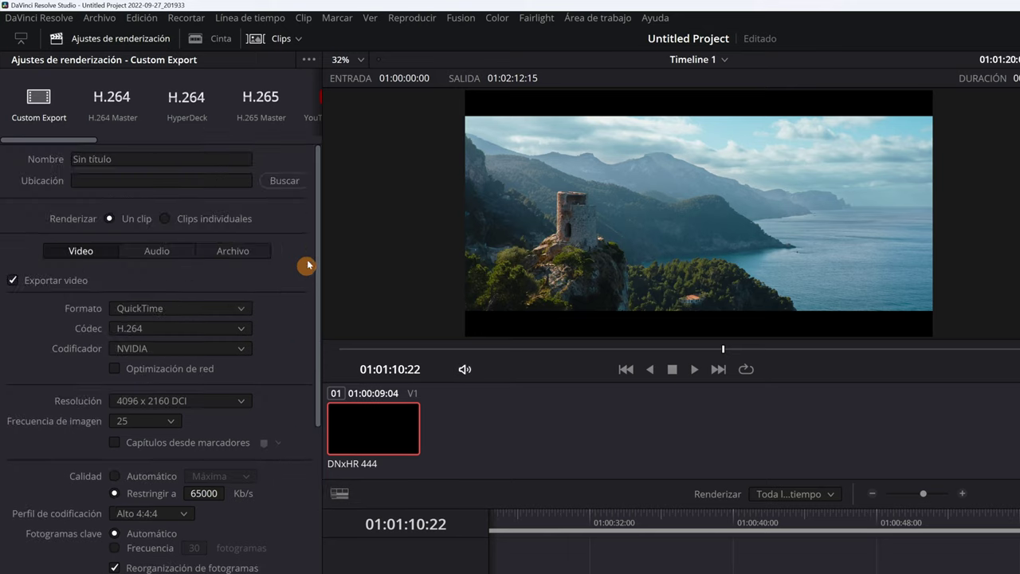
pyautogui.click(156, 252)
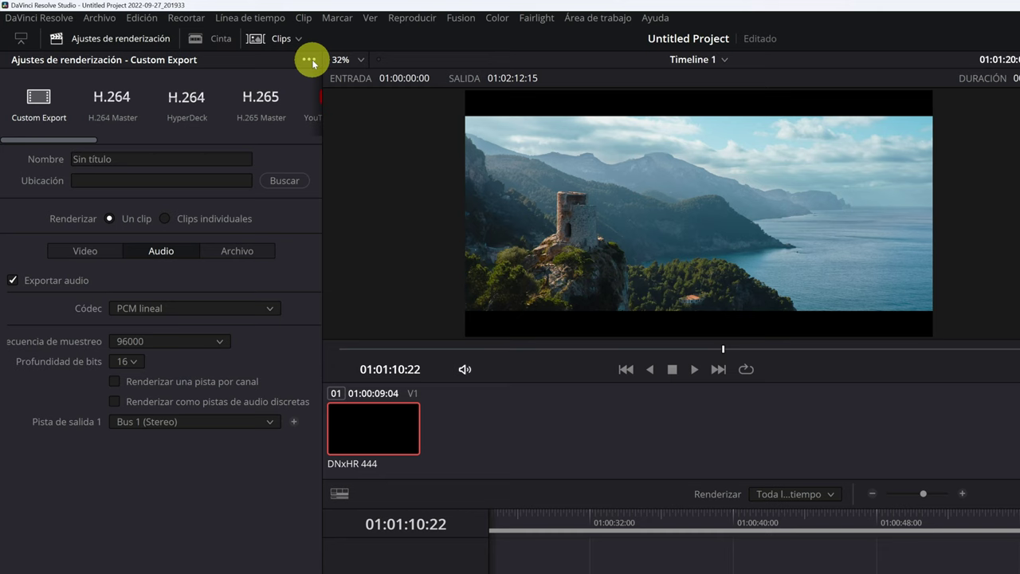
# Step: Save the render settings as a preset named 'Configuración para Youtube'
pyautogui.click(311, 62)
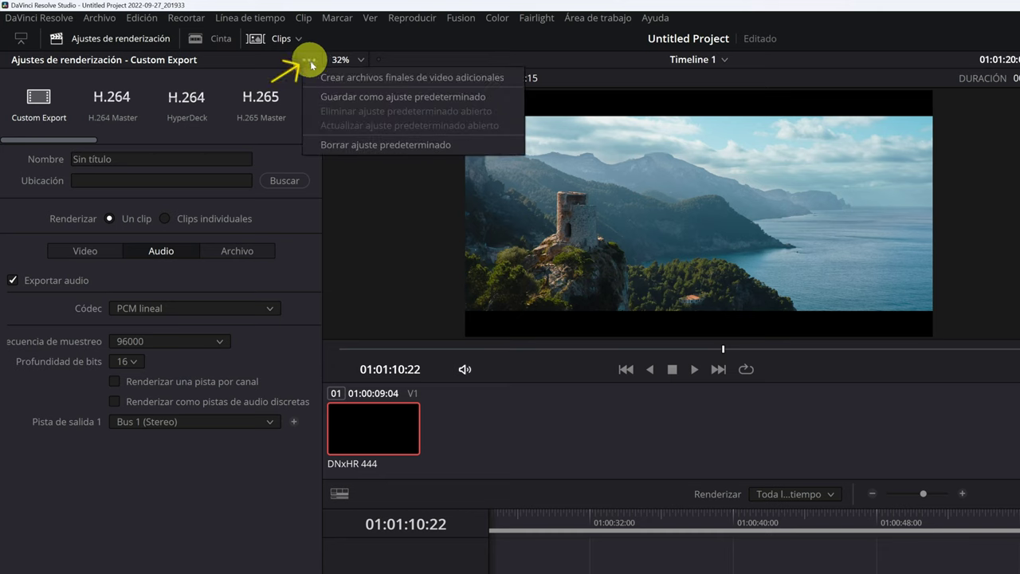
pyautogui.click(413, 97)
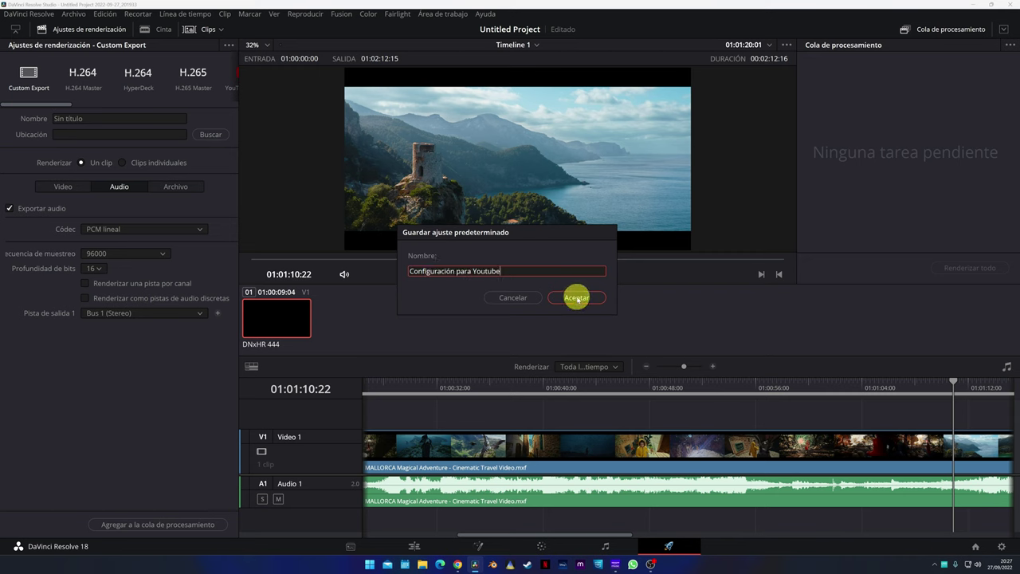
pyautogui.click(577, 299)
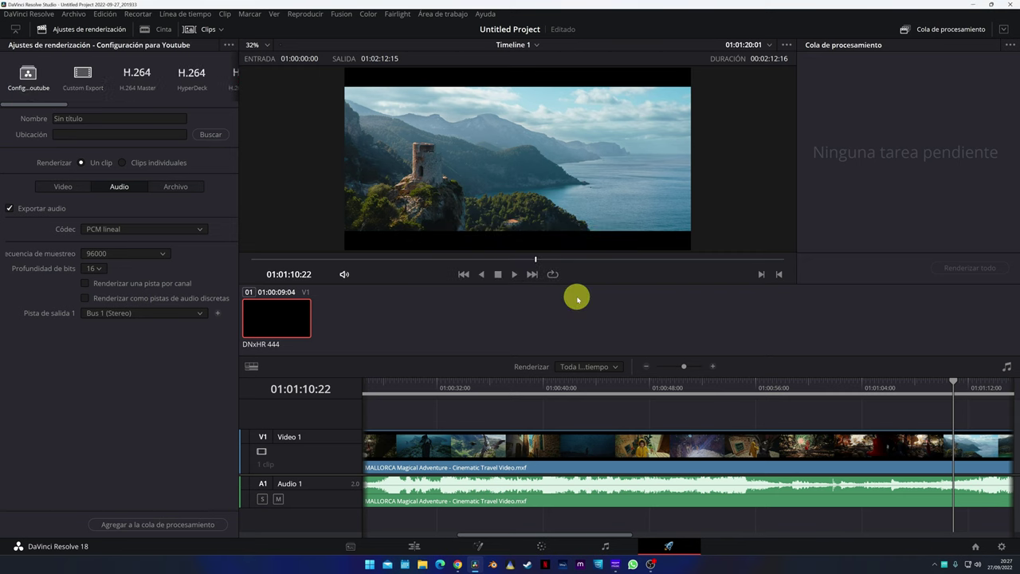
# Step: Select the 'Configuración para Youtube' preset and review its video settings
pyautogui.click(27, 73)
pyautogui.click(64, 189)
pyautogui.scroll(-5, 61, 279)
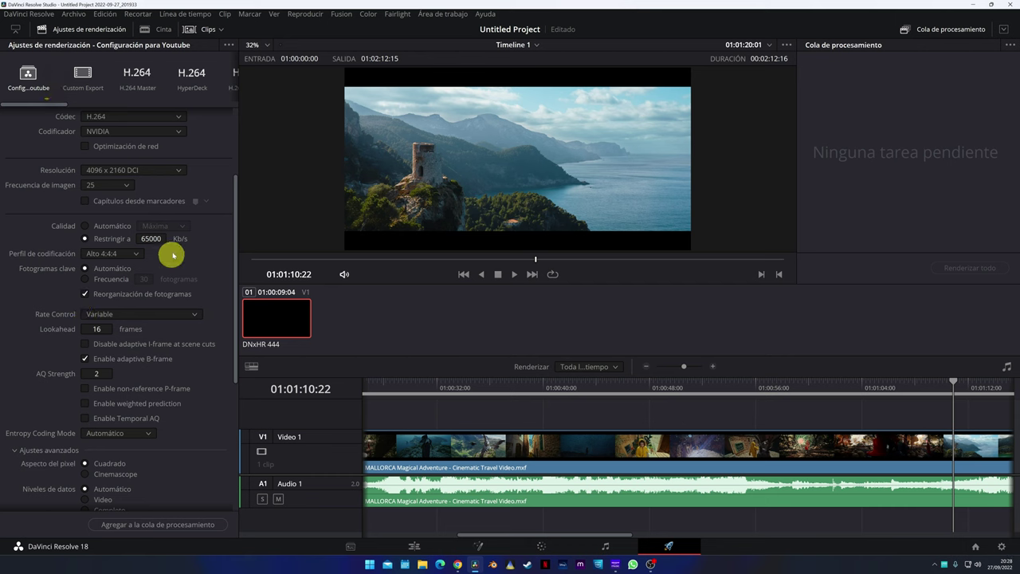
pyautogui.scroll(2, 32, 228)
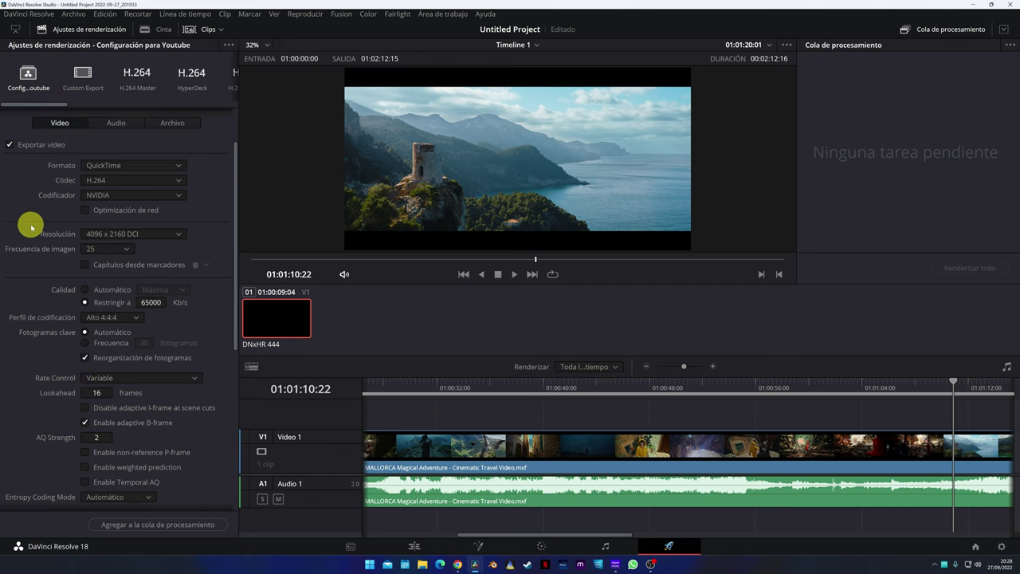
pyautogui.scroll(2, 32, 228)
pyautogui.click(29, 76)
# Step: Name the output file 'youtube' and set the Desktop as its location
pyautogui.click(102, 116)
pyautogui.write('youtube')
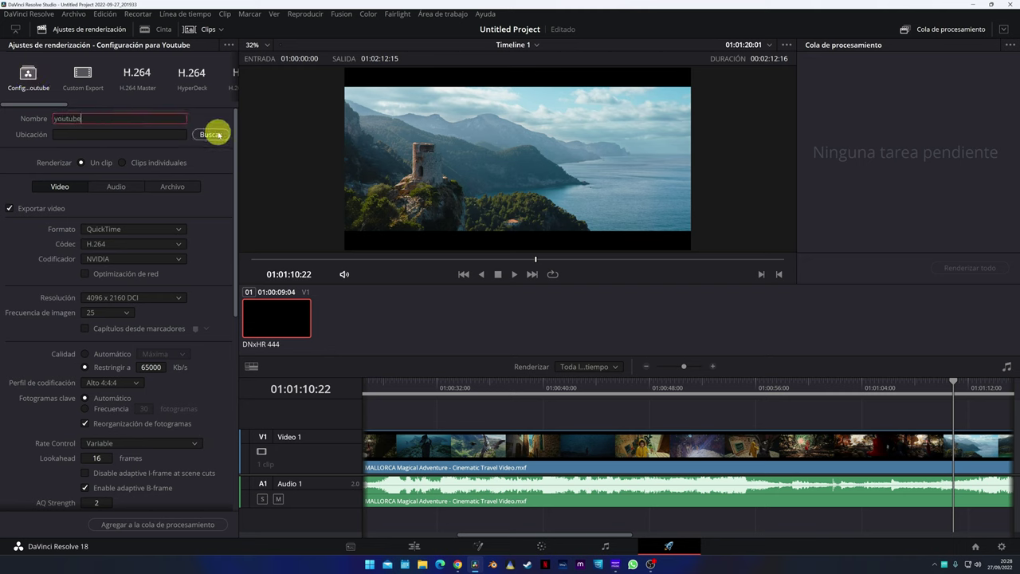
pyautogui.click(210, 133)
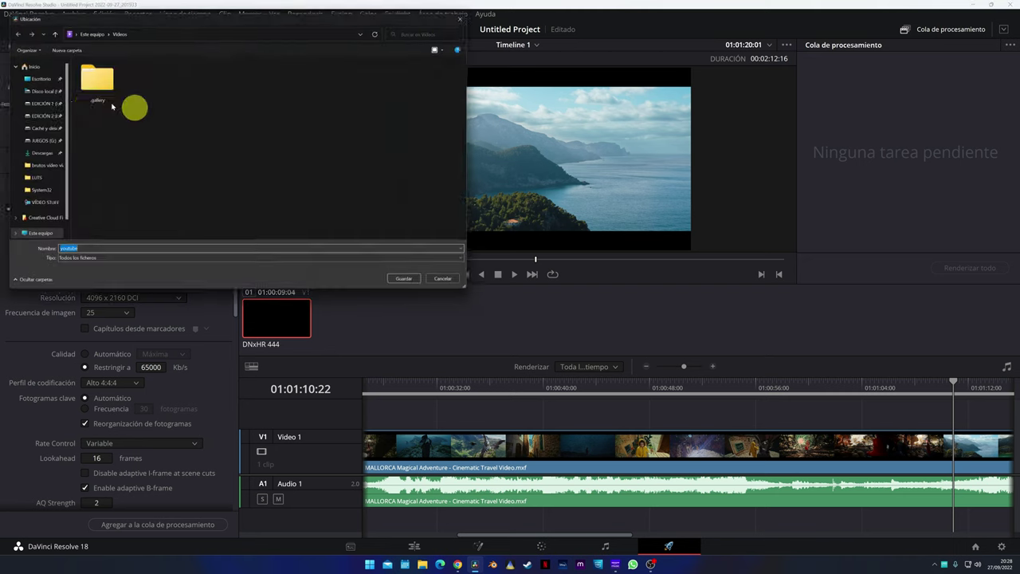
pyautogui.click(28, 78)
pyautogui.click(410, 283)
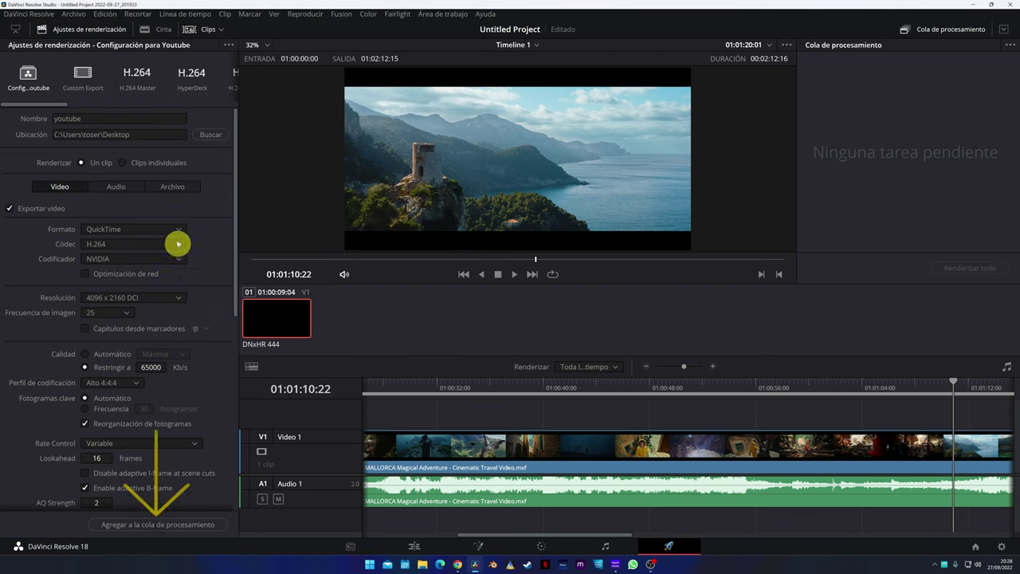
pyautogui.scroll(-4, 219, 349)
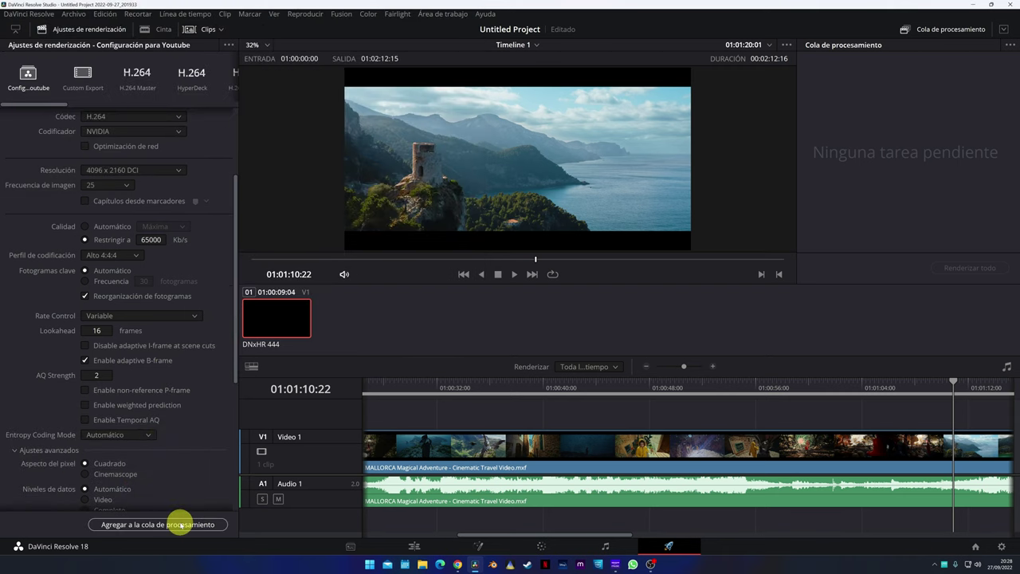
# Step: Queue the youtube.mov export as a render job and set the render out point near 01:02:00:02
pyautogui.click(181, 525)
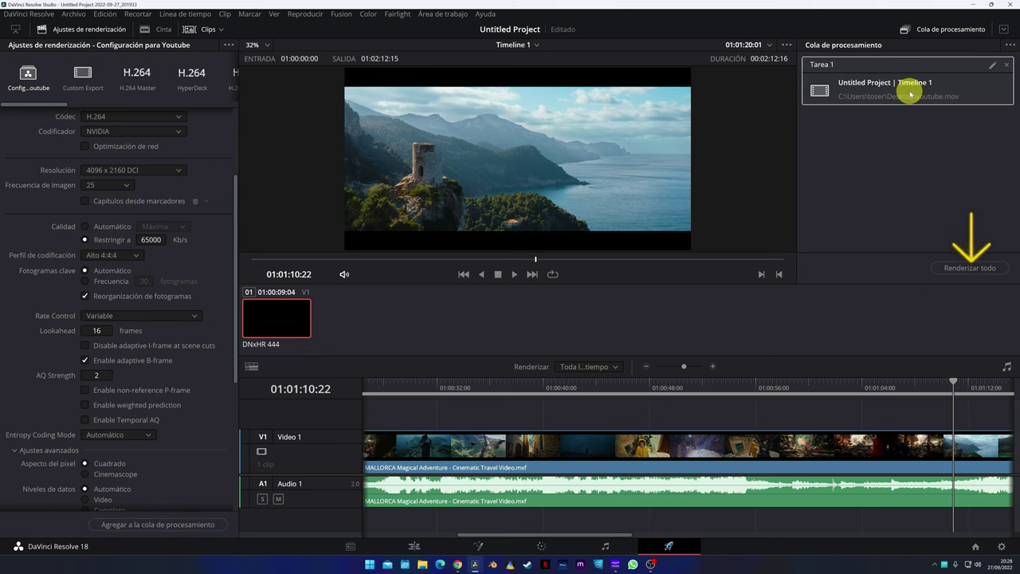
pyautogui.scroll(-3, 683, 433)
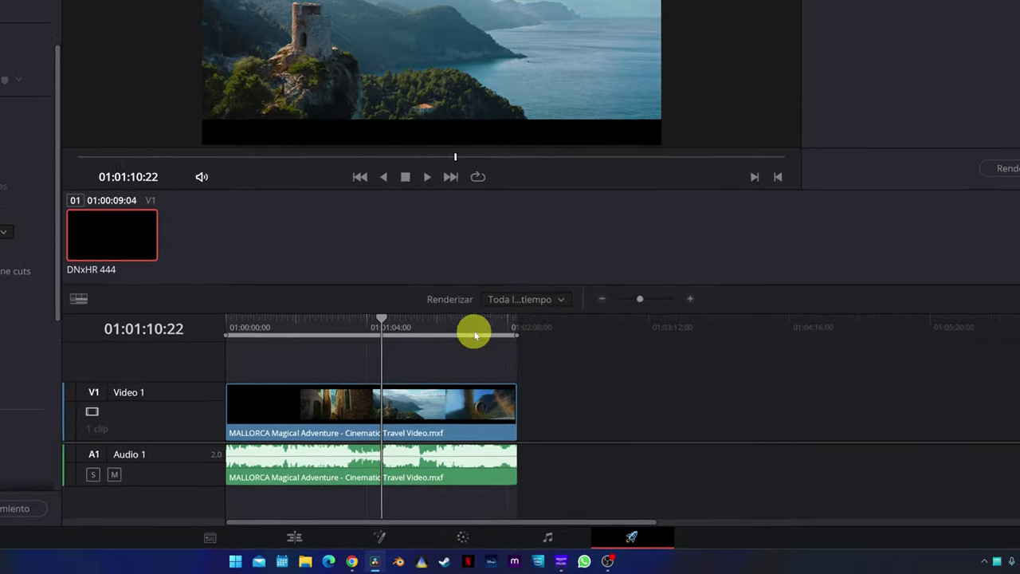
pyautogui.moveTo(474, 334); pyautogui.dragTo(426, 318)
pyautogui.scroll(3, 531, 335)
pyautogui.moveTo(931, 335); pyautogui.dragTo(909, 333)
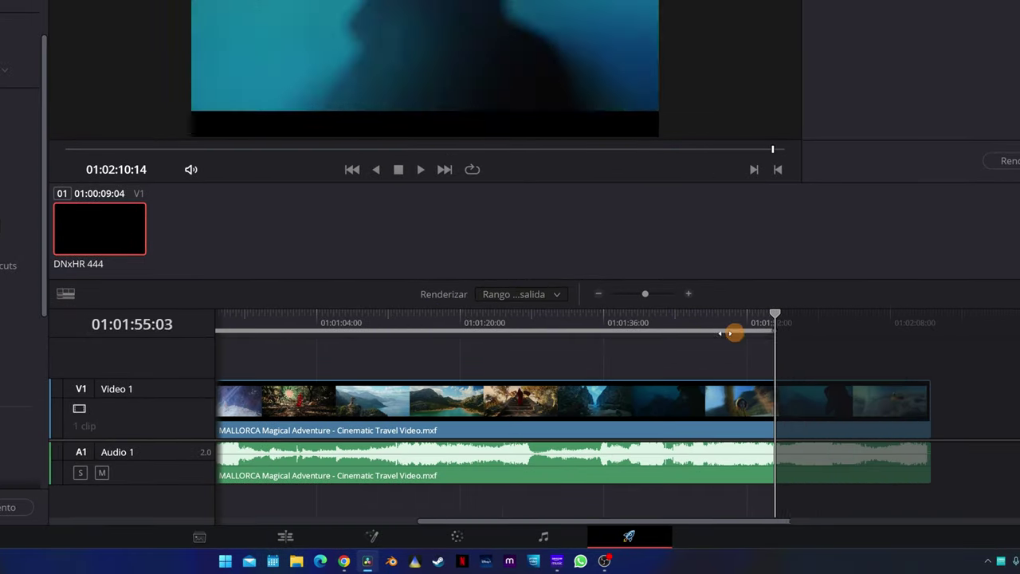
pyautogui.moveTo(909, 333)
pyautogui.mouseDown()
pyautogui.moveTo(752, 330)
pyautogui.moveTo(930, 329)
pyautogui.mouseUp()
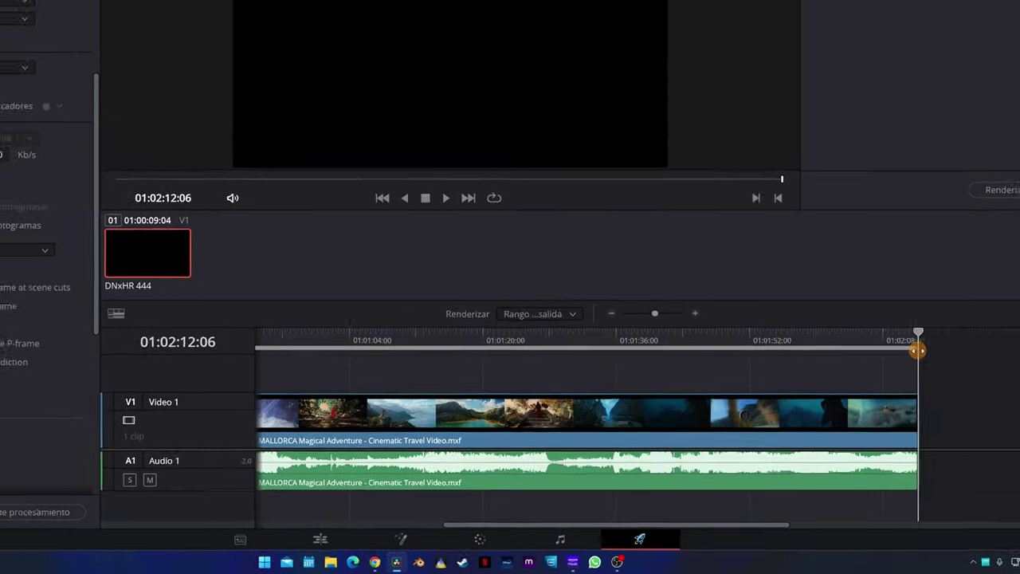